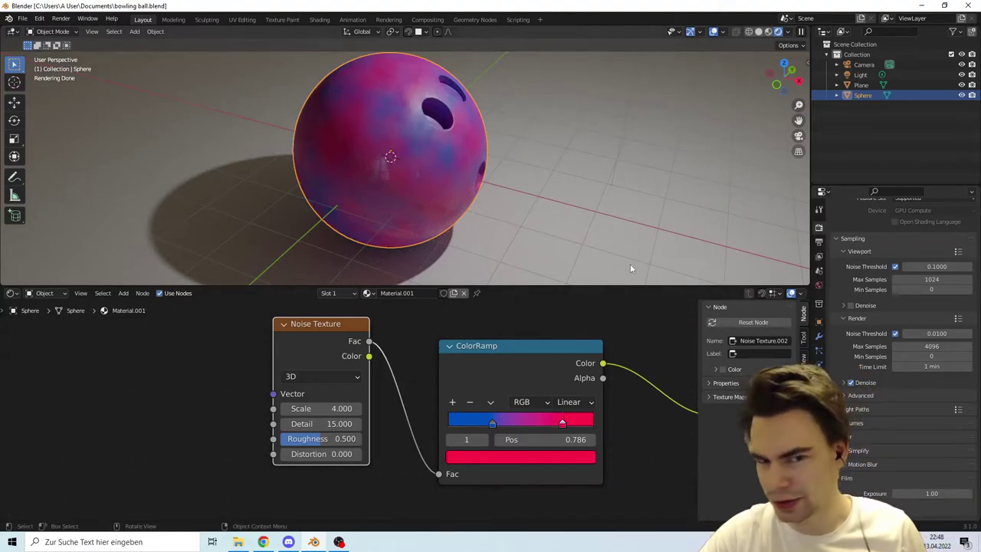
Orbit and zoom around the finished bowling ball, then start a new General file
{"action": "mouse_move", "coordinate": [630, 263]}
{"action": "middle_mouse_down"}
{"action": "mouse_move", "coordinate": [696, 191]}
{"action": "mouse_move", "coordinate": [641, 196]}
{"action": "middle_mouse_up"}
{"action": "scroll", "coordinate": [614, 181], "scroll_direction": "down", "scroll_amount": 4}
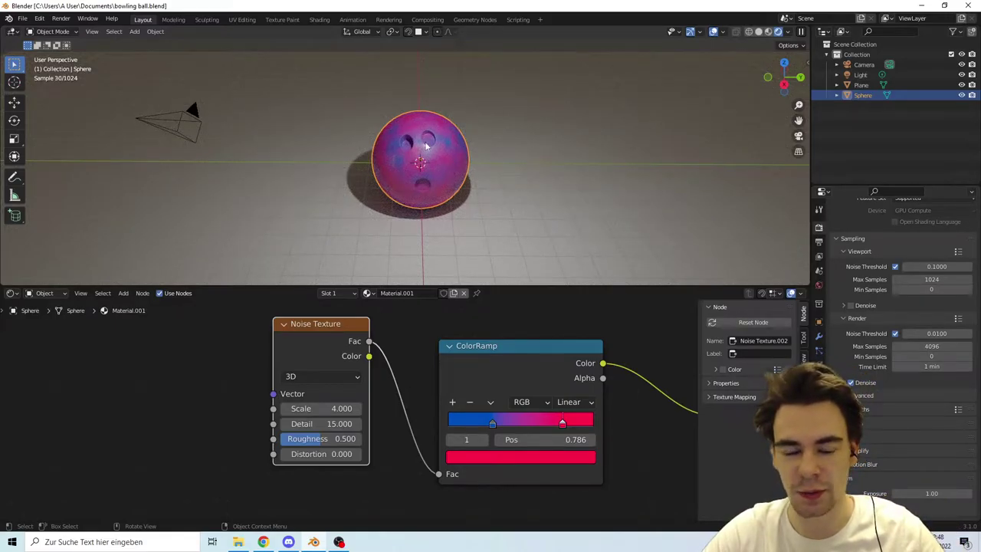
{"action": "middle_click_drag", "start_coordinate": [430, 146], "coordinate": [520, 149]}
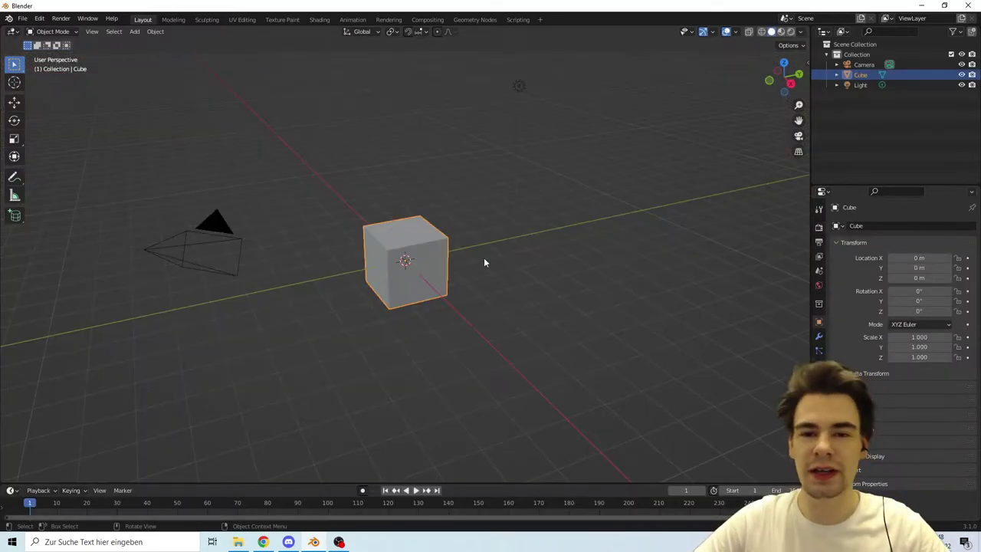
Delete the default cube and add a UV sphere at the origin
{"action": "key", "text": "Delete"}
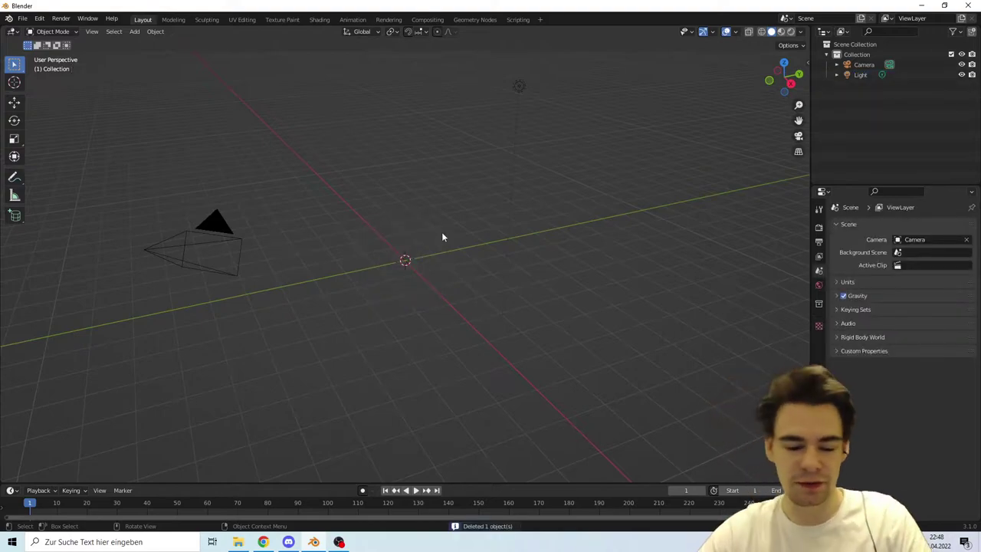
{"action": "key", "text": "shift+a"}
{"action": "left_click", "coordinate": [486, 263]}
{"action": "scroll", "coordinate": [423, 237], "scroll_direction": "up", "scroll_amount": 6}
Shade the sphere smooth, subdivide it with Ctrl+2, and view it from the side
{"action": "right_click", "coordinate": [433, 216]}
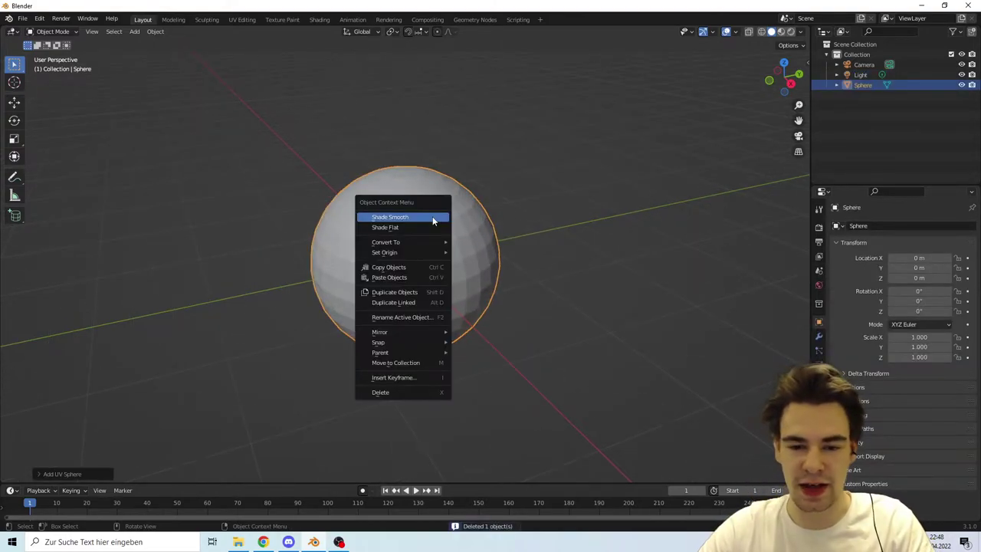
{"action": "left_click", "coordinate": [431, 217]}
{"action": "key", "text": "ctrl+2"}
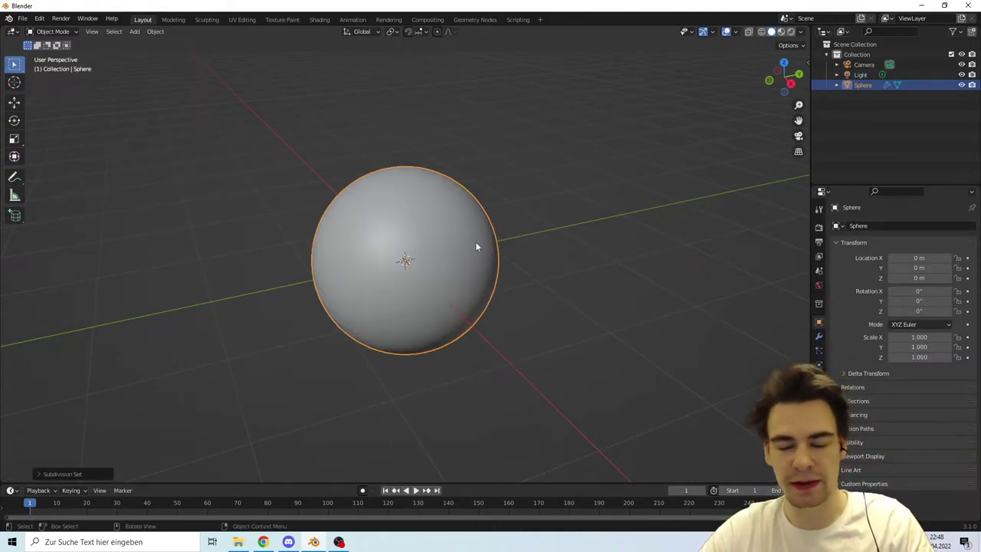
{"action": "left_click", "coordinate": [791, 84]}
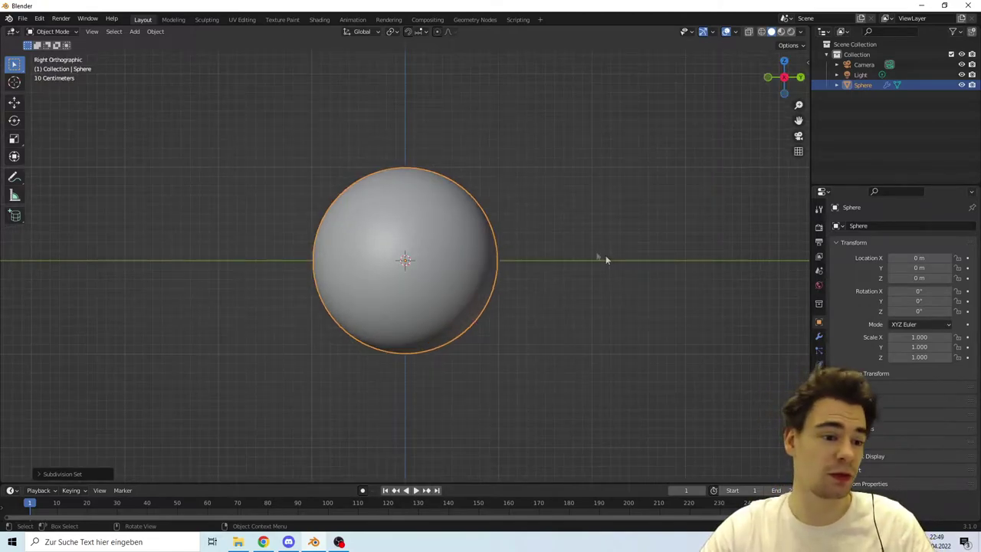
Place a cylinder poking into the sphere's top and set transform orientation to Local
{"action": "left_click", "coordinate": [17, 215]}
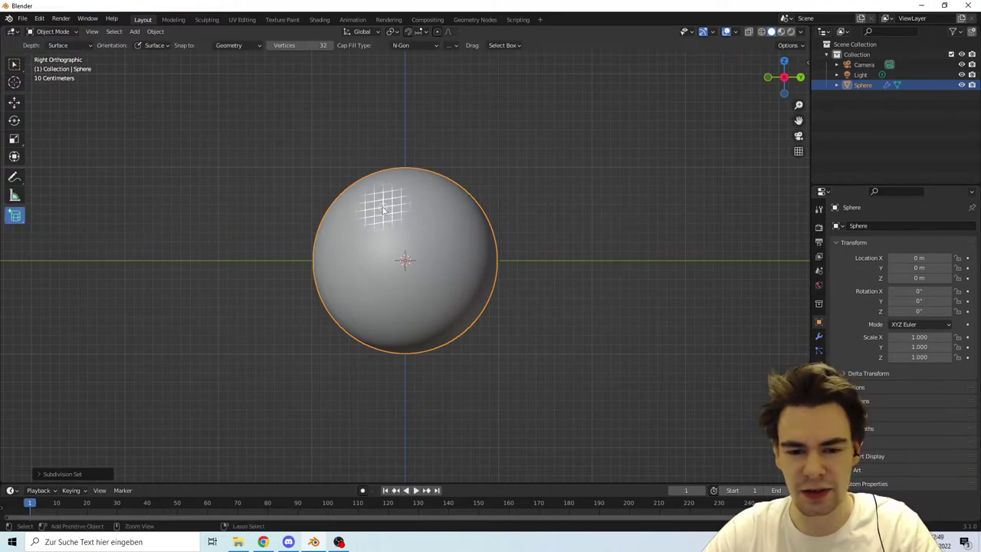
{"action": "left_click", "coordinate": [424, 34]}
{"action": "left_click", "coordinate": [362, 31]}
{"action": "left_click", "coordinate": [355, 71]}
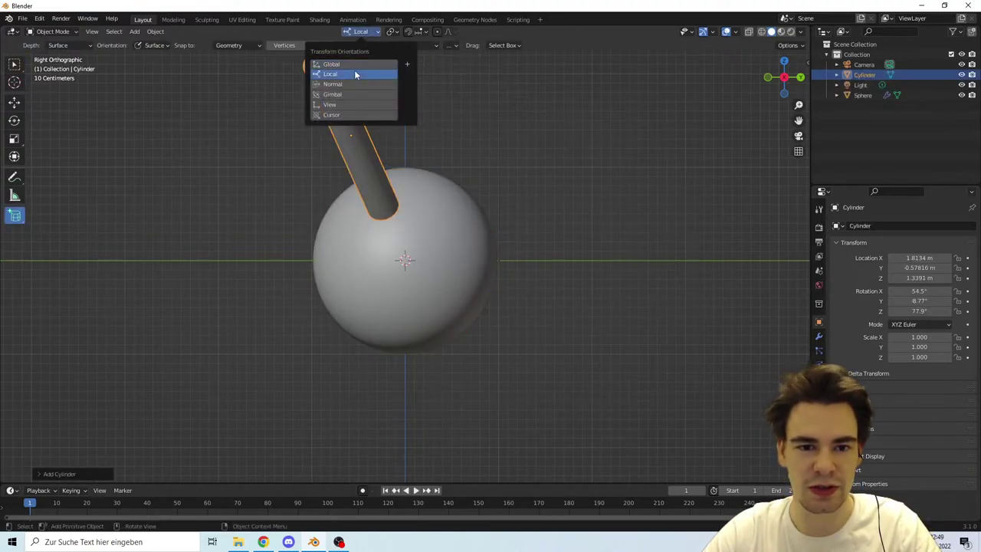
{"action": "middle_click_drag", "start_coordinate": [427, 144], "coordinate": [648, 202]}
Copy the cylinder and move and rotate the copy upright beside the first
{"action": "key", "text": "g"}
{"action": "key", "text": "y"}
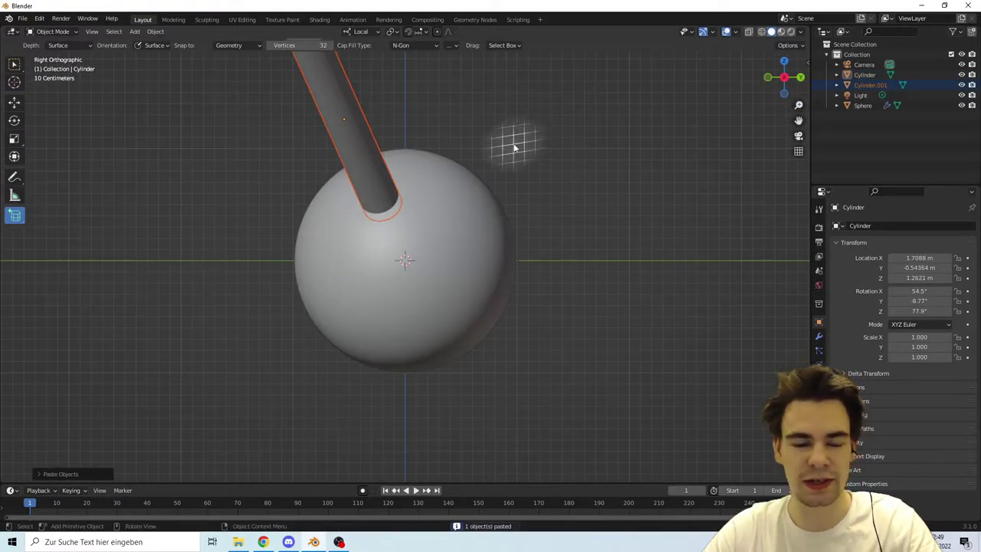
{"action": "key", "text": "g"}
{"action": "key", "text": "y"}
{"action": "key", "text": "Escape"}
{"action": "key", "text": "g"}
{"action": "key", "text": "y"}
{"action": "key", "text": "y"}
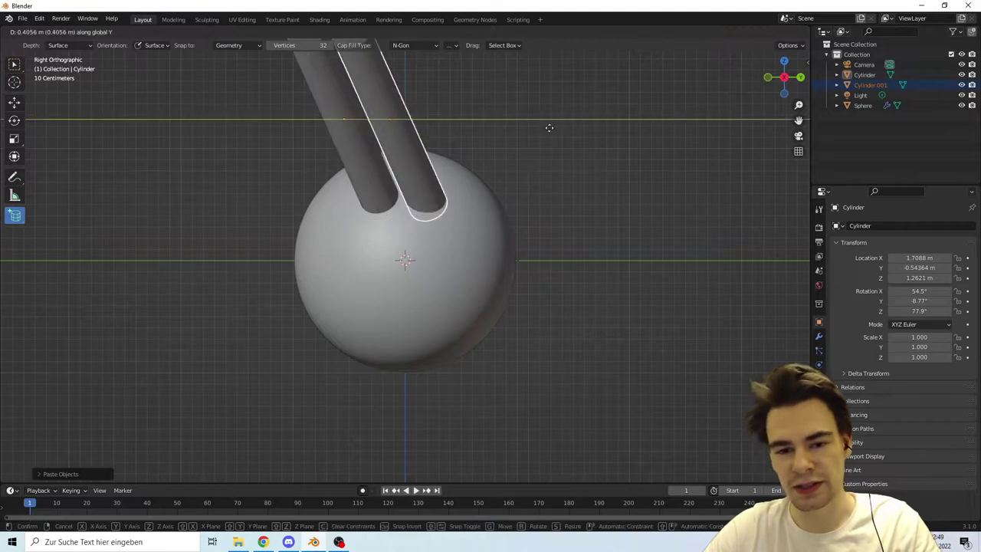
{"action": "key", "text": "r"}
{"action": "left_click", "coordinate": [641, 175]}
{"action": "key", "text": "g"}
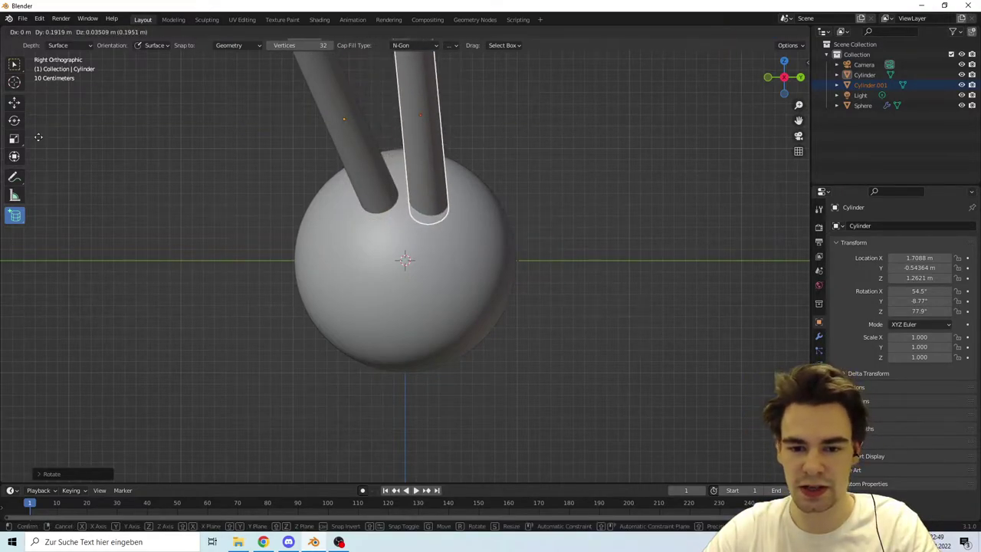
{"action": "left_click", "coordinate": [112, 116]}
Draw a third thumb cylinder on the sphere's lower middle
{"action": "mouse_move", "coordinate": [651, 167]}
{"action": "middle_mouse_down"}
{"action": "mouse_move", "coordinate": [629, 174]}
{"action": "mouse_move", "coordinate": [646, 212]}
{"action": "mouse_move", "coordinate": [690, 192]}
{"action": "middle_mouse_up"}
{"action": "left_click", "coordinate": [791, 88]}
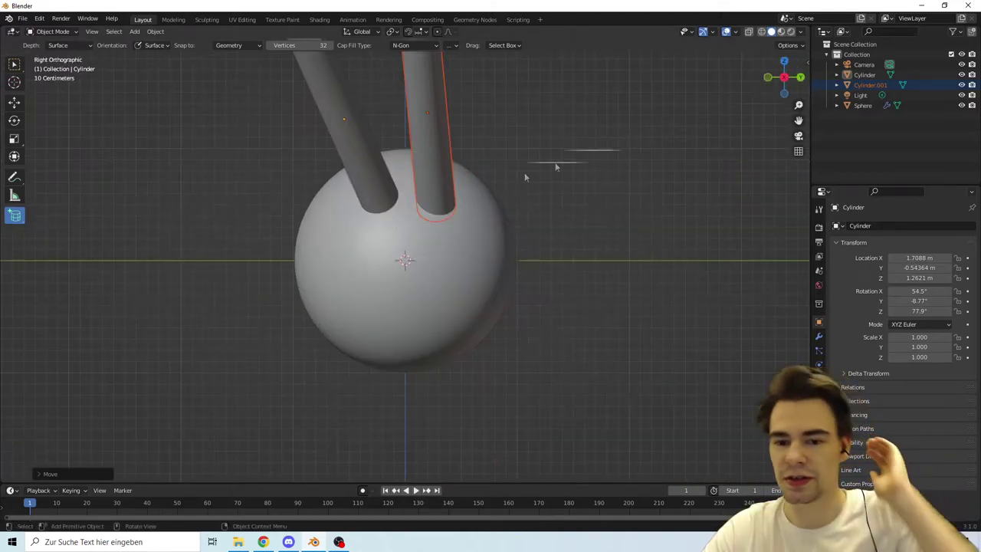
{"action": "key", "text": "ctrl+z"}
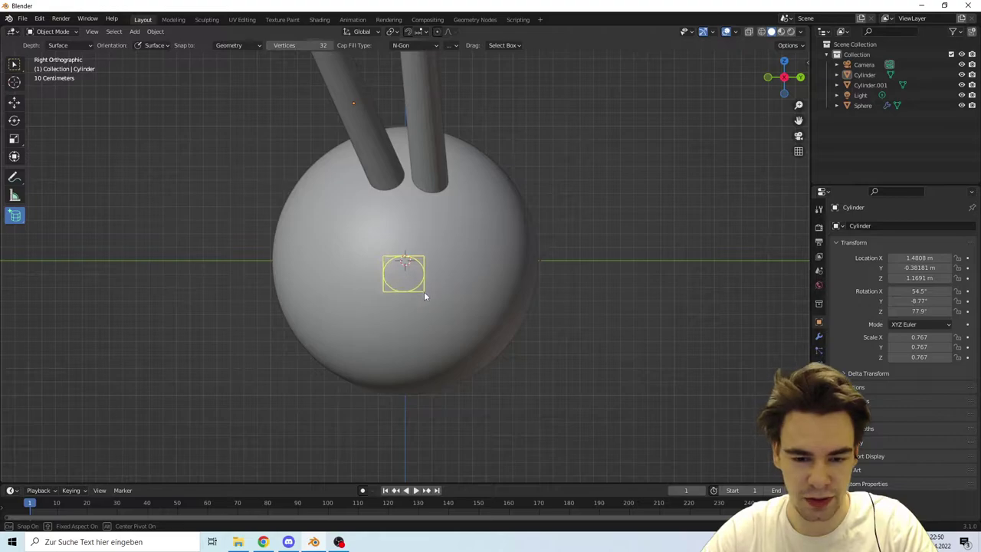
{"action": "left_click_drag", "start_coordinate": [424, 292], "coordinate": [418, 306]}
{"action": "left_click", "coordinate": [322, 338]}
Move the thumb cylinder along its local X axis into position
{"action": "middle_click_drag", "start_coordinate": [460, 322], "coordinate": [675, 295]}
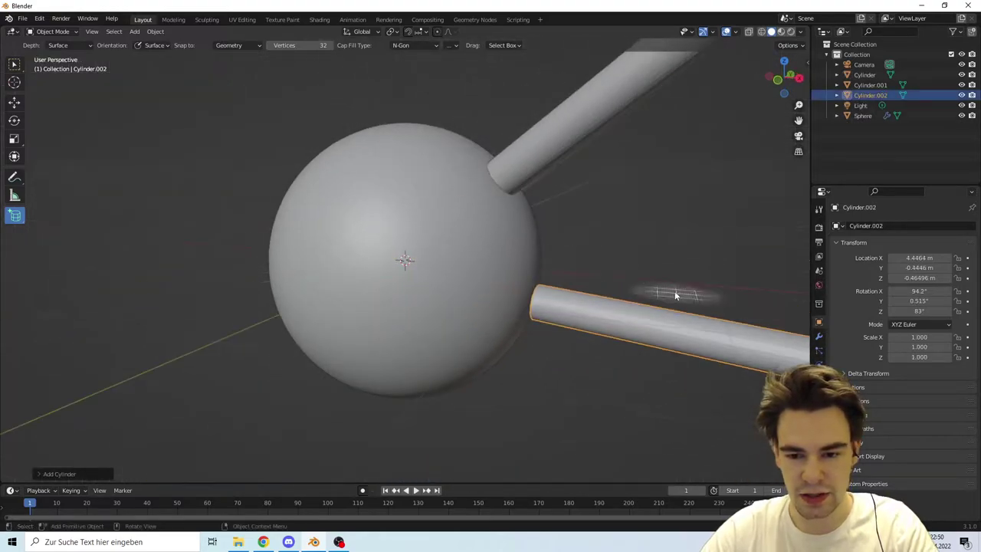
{"action": "left_click", "coordinate": [374, 34]}
{"action": "left_click", "coordinate": [357, 78]}
{"action": "key", "text": "g"}
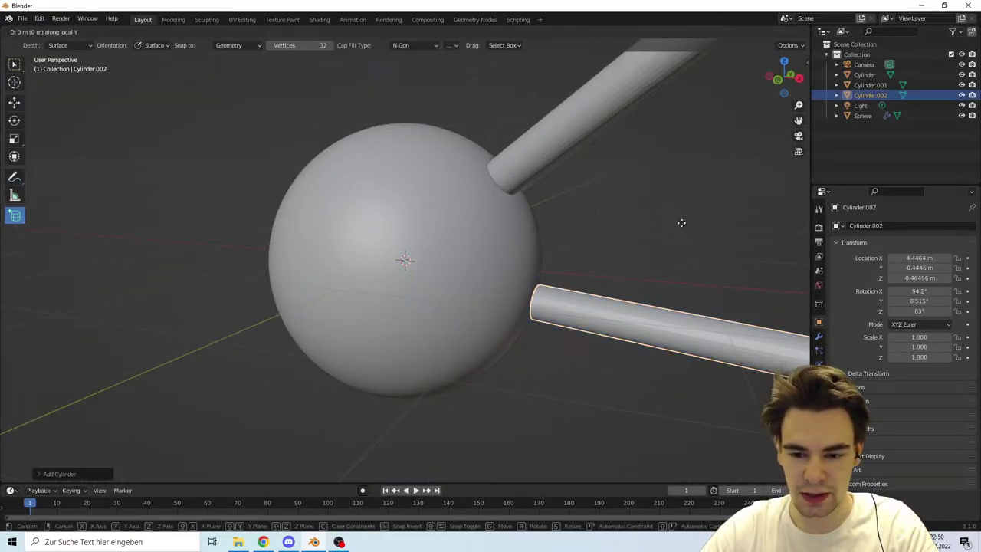
{"action": "key", "text": "x"}
{"action": "left_click", "coordinate": [650, 219]}
{"action": "key", "text": "KP_3"}
{"action": "right_click", "coordinate": [421, 99]}
Smooth-shade the three cylinders and join them into one Cylinder object
{"action": "left_click", "coordinate": [361, 105]}
{"action": "right_click", "coordinate": [360, 105]}
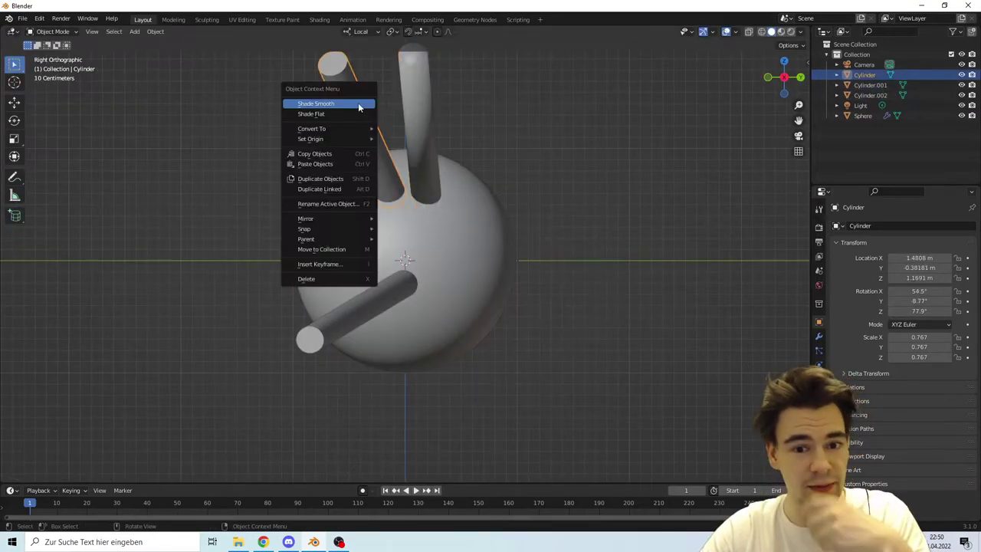
{"action": "left_click", "coordinate": [347, 104]}
{"action": "key", "text": "ctrl+j"}
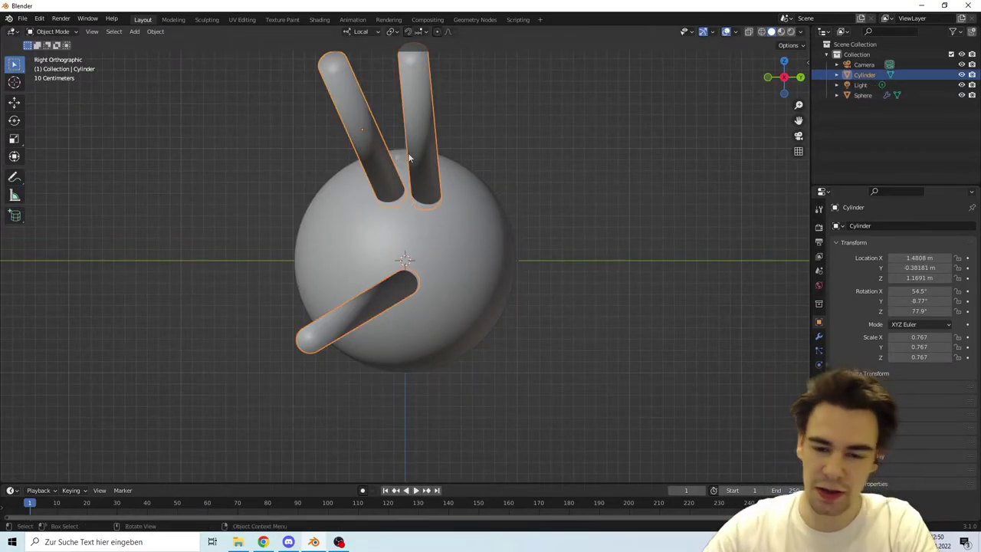
Add a Boolean Difference modifier to the sphere using Cylinder, then hide Cylinder
{"action": "left_click", "coordinate": [460, 253]}
{"action": "left_click", "coordinate": [819, 335]}
{"action": "left_click", "coordinate": [849, 249]}
{"action": "left_click", "coordinate": [797, 305]}
{"action": "left_click", "coordinate": [924, 388]}
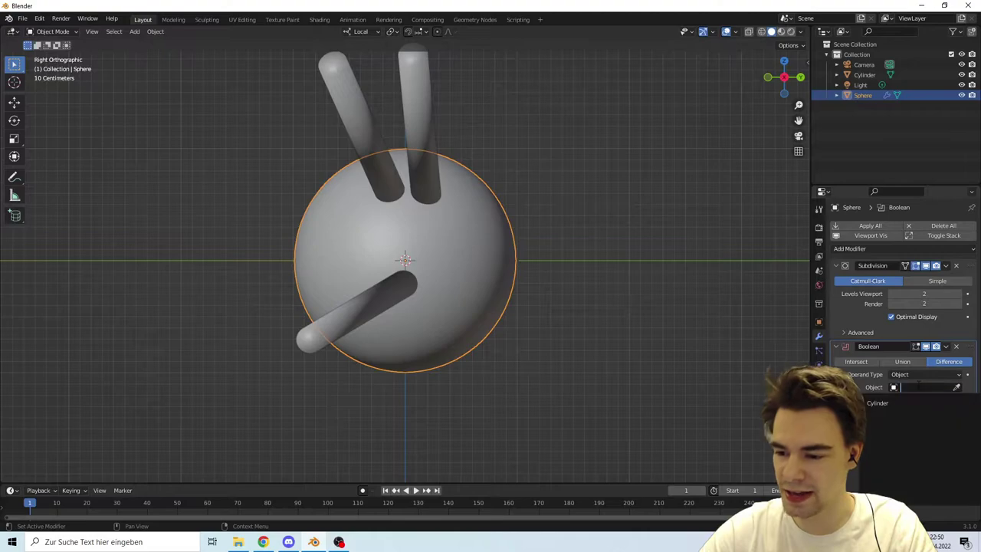
{"action": "left_click", "coordinate": [917, 403]}
{"action": "left_click", "coordinate": [962, 75]}
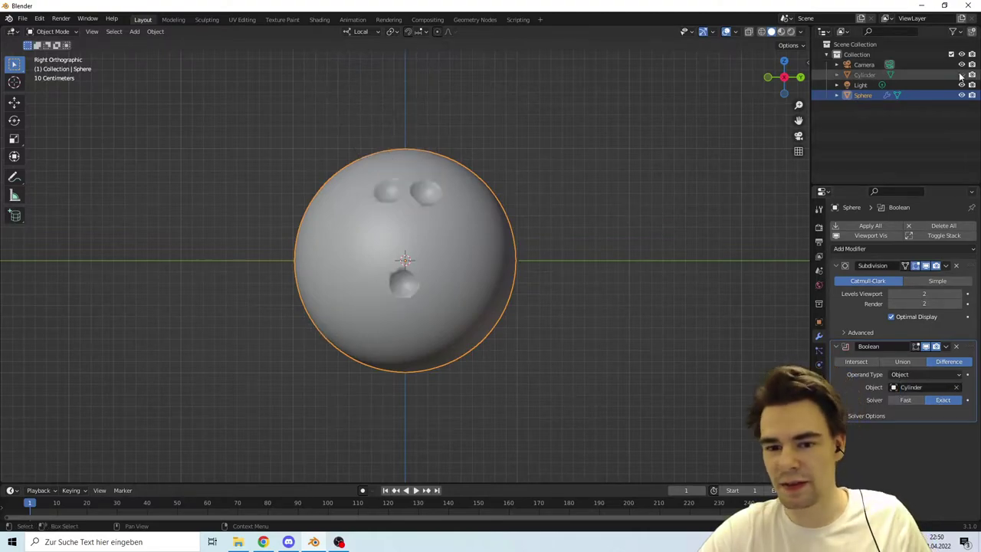
{"action": "middle_click_drag", "start_coordinate": [467, 192], "coordinate": [525, 213]}
{"action": "scroll", "coordinate": [506, 203], "scroll_direction": "up", "scroll_amount": 5}
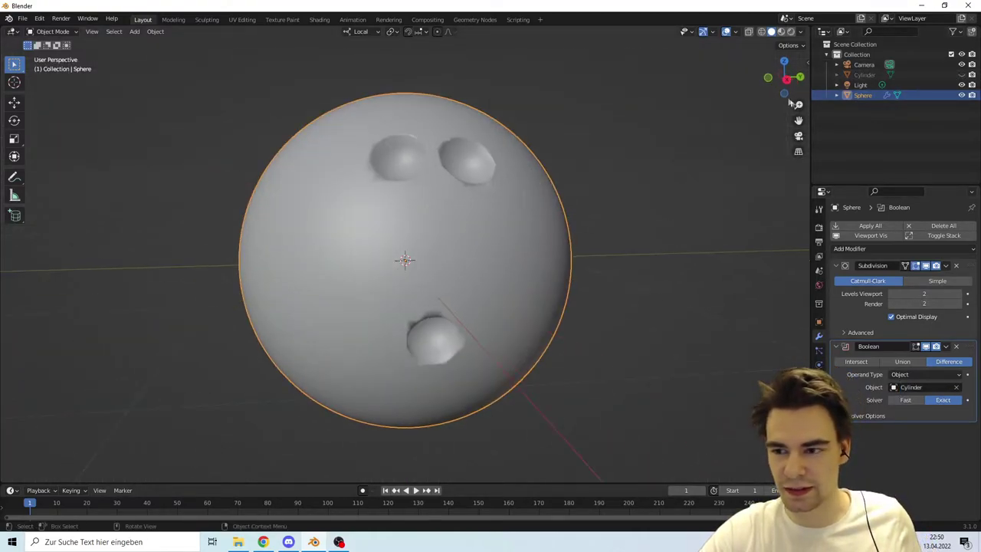
Enable Auto Smooth in the sphere's Normals settings and check the holes
{"action": "key", "text": "KP_3"}
{"action": "left_click", "coordinate": [819, 394]}
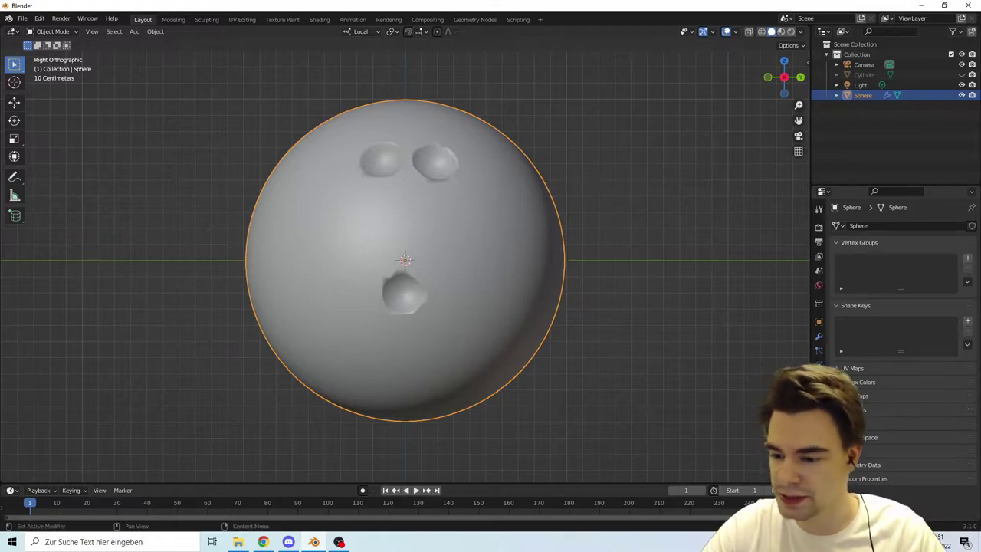
{"action": "left_click", "coordinate": [858, 423]}
{"action": "left_click", "coordinate": [890, 439]}
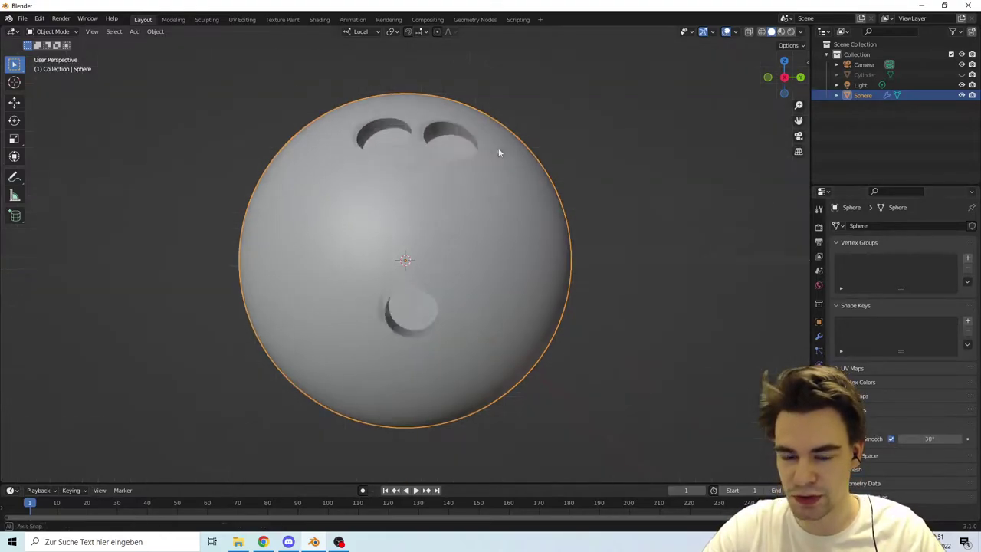
{"action": "mouse_move", "coordinate": [499, 147]}
{"action": "middle_mouse_down"}
{"action": "mouse_move", "coordinate": [528, 147]}
{"action": "mouse_move", "coordinate": [539, 342]}
{"action": "middle_mouse_up"}
{"action": "scroll", "coordinate": [539, 342], "scroll_direction": "down", "scroll_amount": 2}
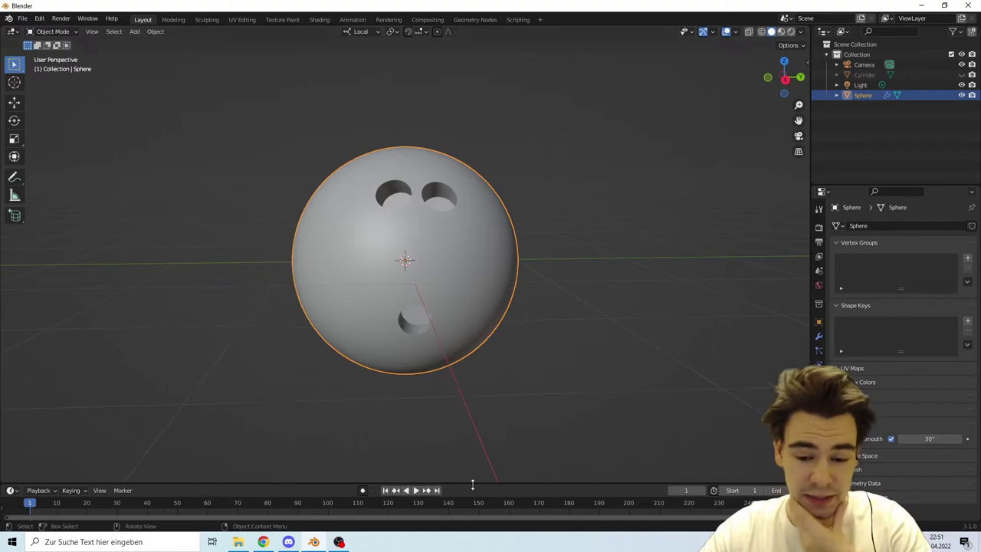
{"action": "left_click_drag", "start_coordinate": [475, 484], "coordinate": [475, 249]}
Turn the bottom area into a Shader Editor and render with Cycles on GPU Compute
{"action": "left_click", "coordinate": [11, 256]}
{"action": "left_click", "coordinate": [39, 357]}
{"action": "left_click", "coordinate": [819, 227]}
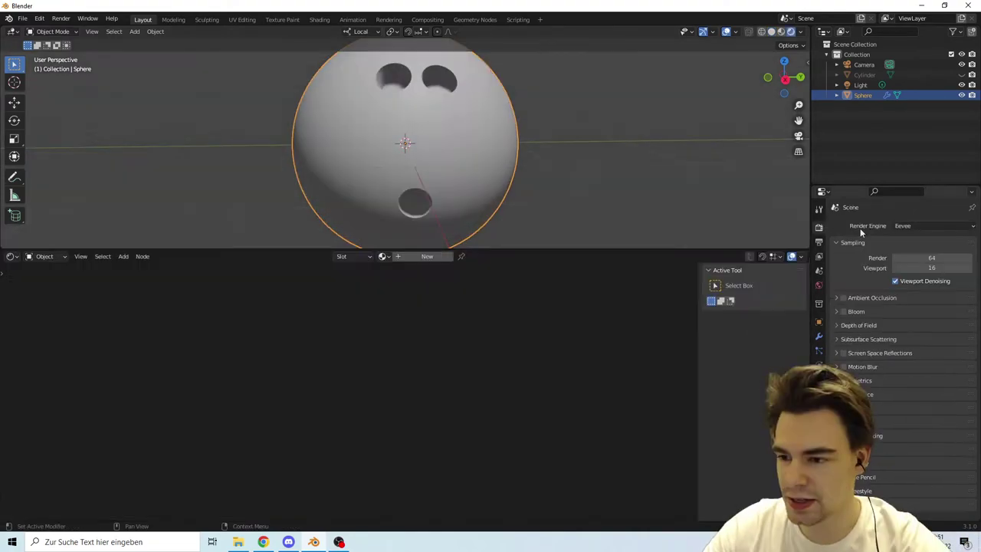
{"action": "left_click", "coordinate": [921, 225]}
{"action": "left_click", "coordinate": [935, 260]}
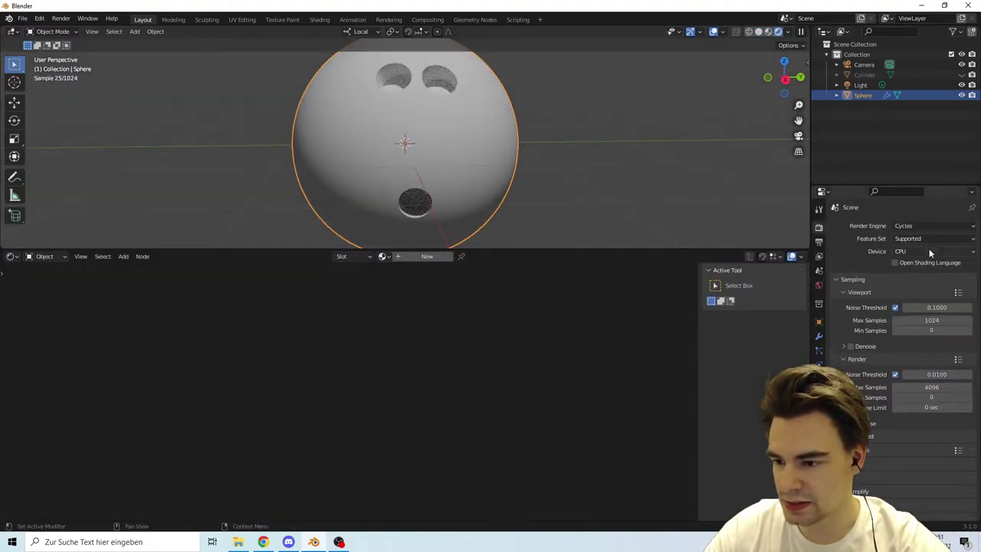
{"action": "left_click", "coordinate": [929, 252]}
{"action": "left_click", "coordinate": [927, 271]}
Create a new material for the sphere and delete the light
{"action": "left_click", "coordinate": [426, 257]}
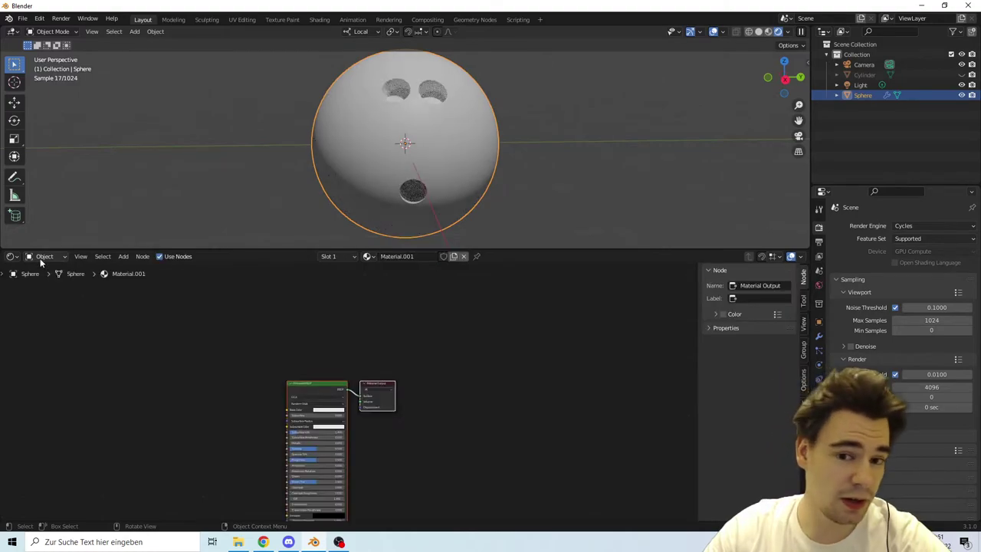
{"action": "scroll", "coordinate": [242, 210], "scroll_direction": "down", "scroll_amount": 10}
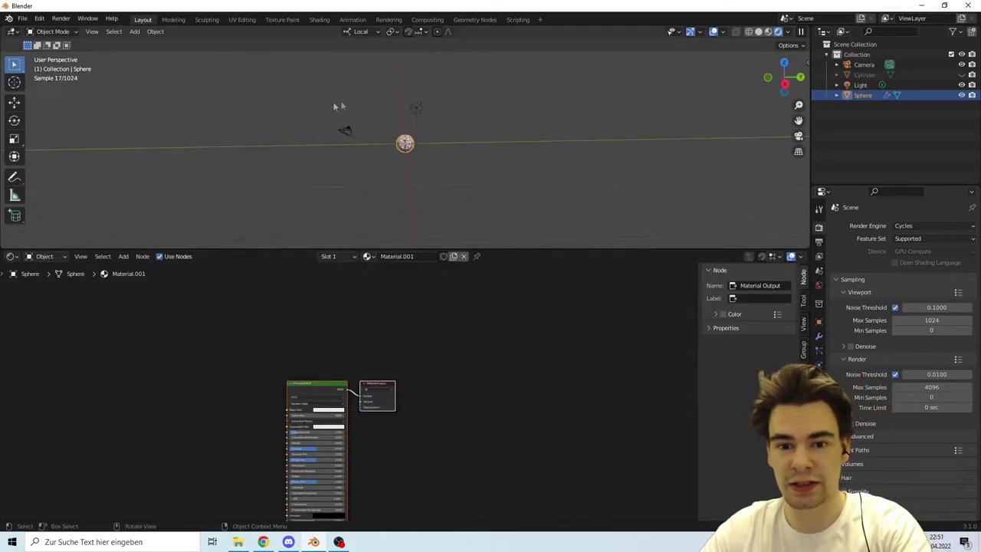
{"action": "left_click", "coordinate": [417, 108]}
{"action": "key", "text": "Delete"}
{"action": "scroll", "coordinate": [418, 143], "scroll_direction": "up", "scroll_amount": 5}
{"action": "left_click", "coordinate": [418, 143]}
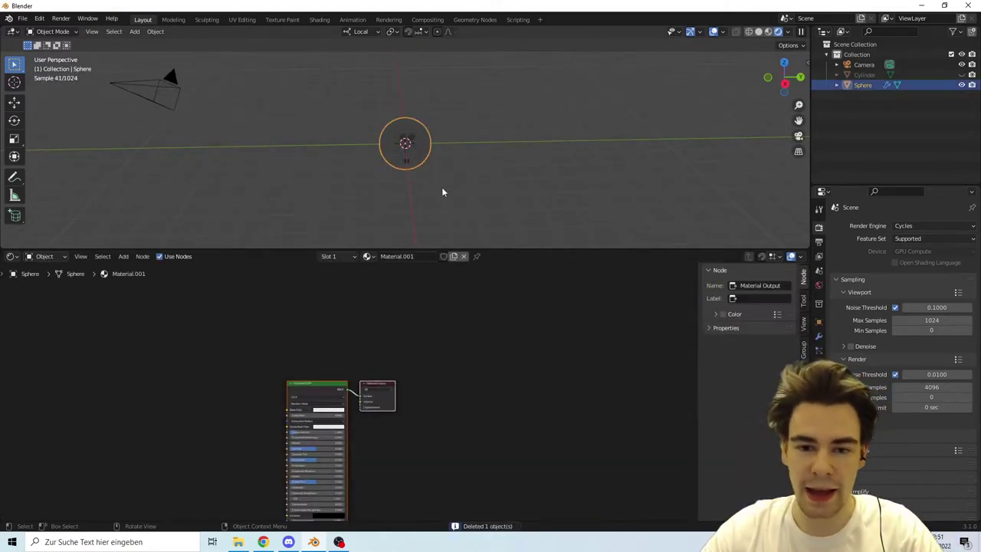
Add an Environment Texture with Mapping to the world Background and browse for an HDRI
{"action": "left_click", "coordinate": [45, 256]}
{"action": "left_click", "coordinate": [43, 274]}
{"action": "key", "text": "shift+a"}
{"action": "type", "text": "en"}
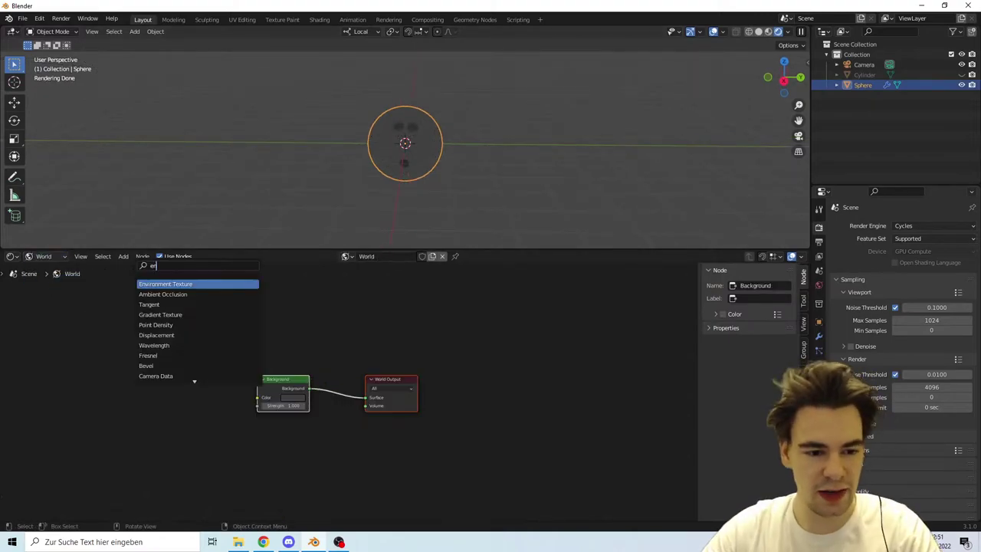
{"action": "key", "text": "Return"}
{"action": "left_click", "coordinate": [226, 399]}
{"action": "left_click_drag", "start_coordinate": [248, 390], "coordinate": [258, 397]}
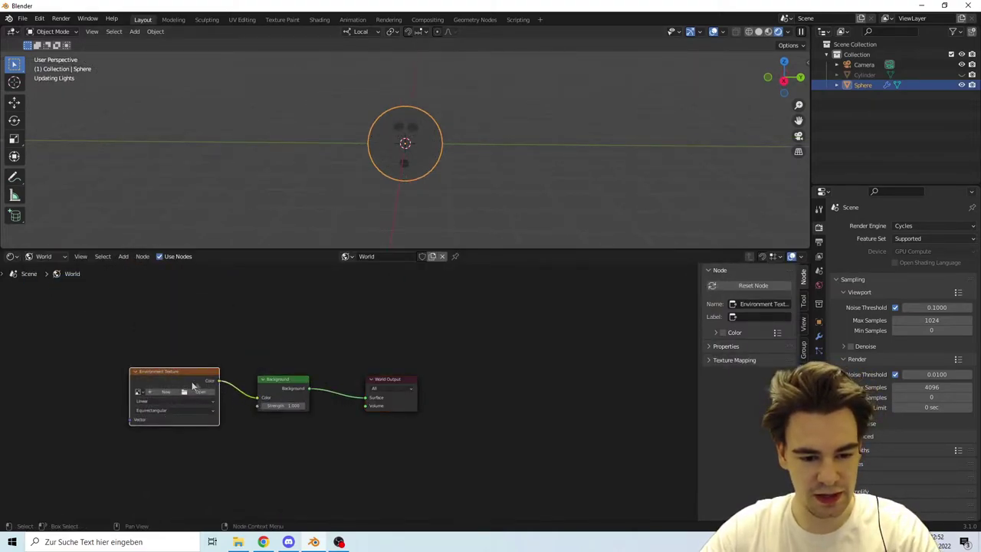
{"action": "key", "text": "ctrl+t"}
{"action": "left_click", "coordinate": [202, 391]}
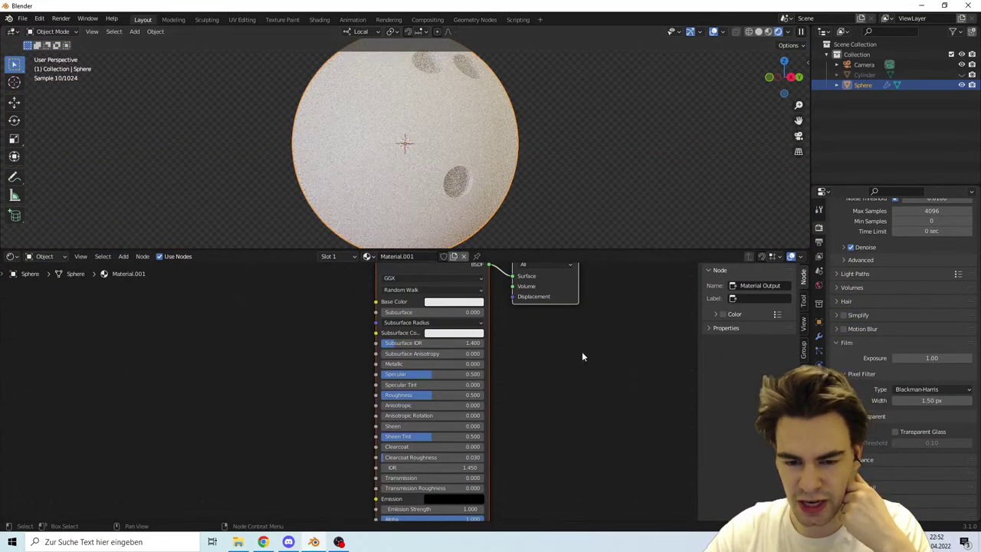
Make the Principled BSDF base colour black with lower roughness and specular
{"action": "scroll", "coordinate": [582, 351], "scroll_direction": "down", "scroll_amount": 1}
{"action": "scroll", "coordinate": [595, 147], "scroll_direction": "down", "scroll_amount": 1}
{"action": "scroll", "coordinate": [537, 418], "scroll_direction": "up", "scroll_amount": 1}
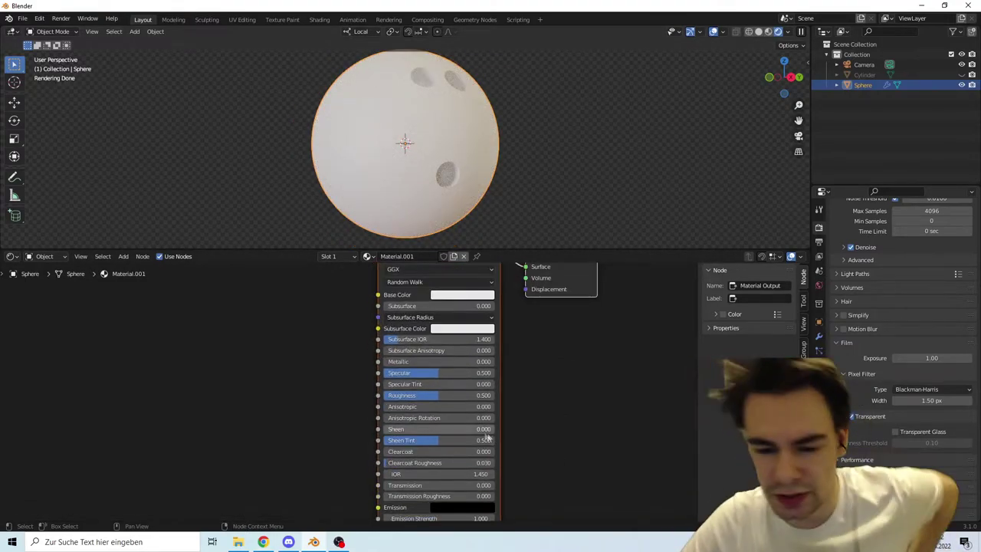
{"action": "left_click_drag", "start_coordinate": [483, 398], "coordinate": [418, 395]}
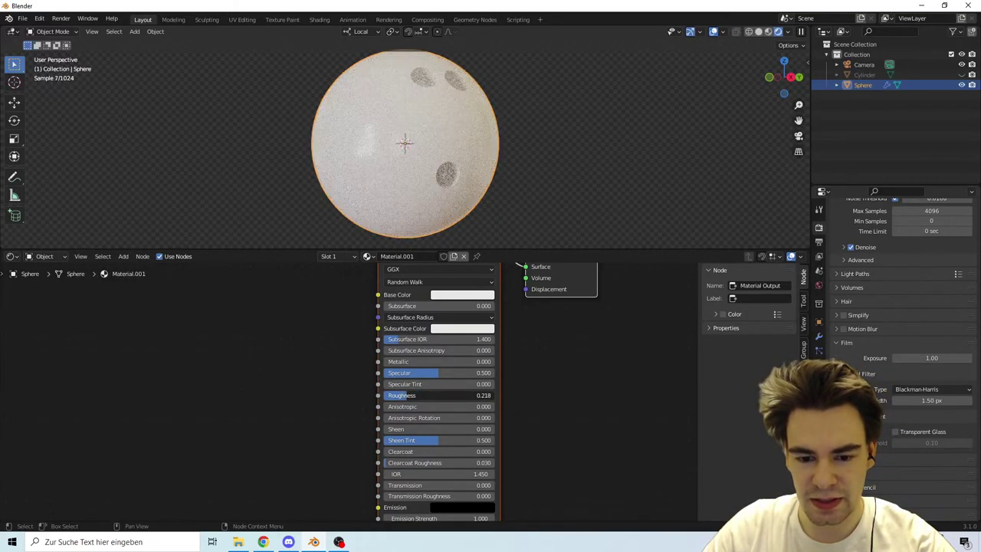
{"action": "left_click", "coordinate": [463, 294]}
{"action": "left_click_drag", "start_coordinate": [520, 156], "coordinate": [520, 222]}
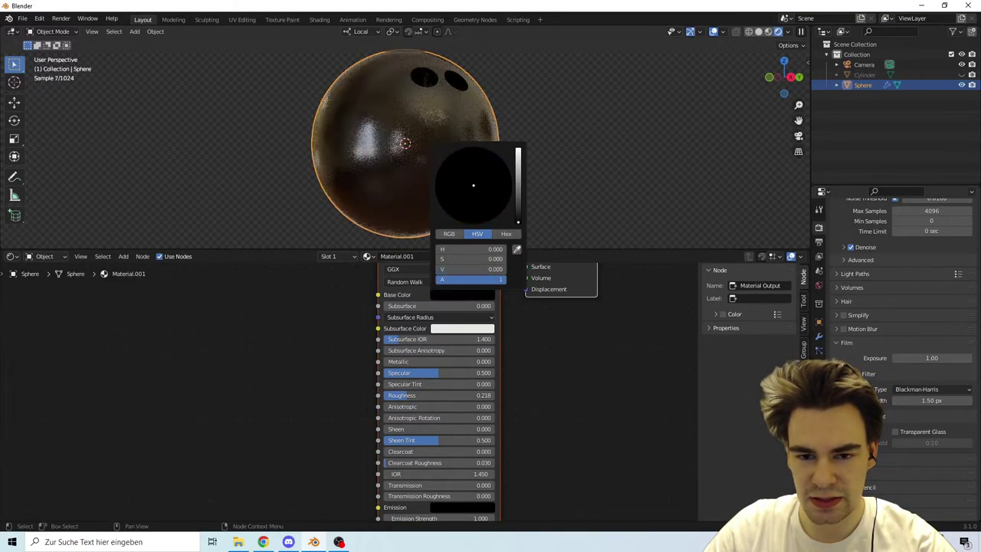
{"action": "left_click_drag", "start_coordinate": [421, 396], "coordinate": [405, 373]}
Add a Bevel node below the Principled BSDF shader
{"action": "key", "text": "Home"}
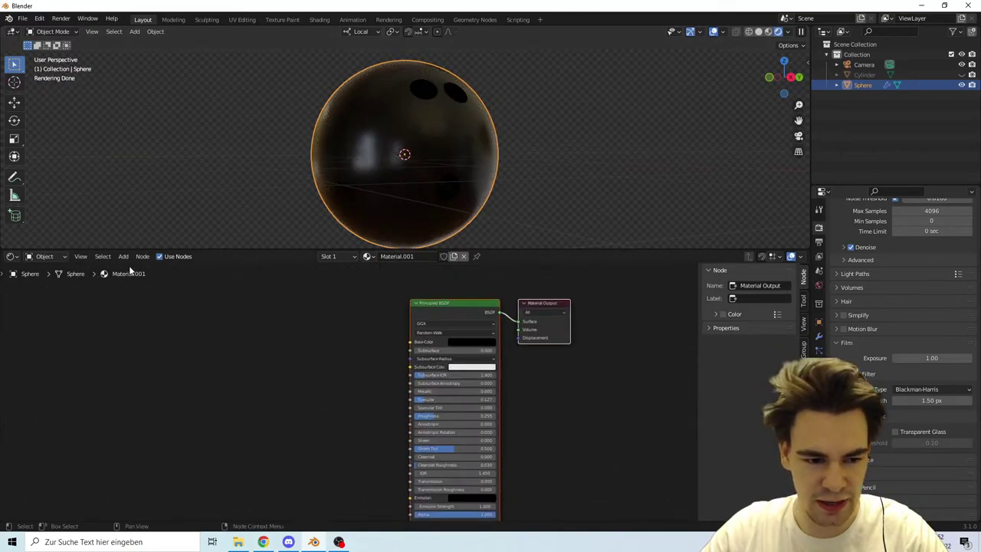
{"action": "left_click", "coordinate": [124, 256]}
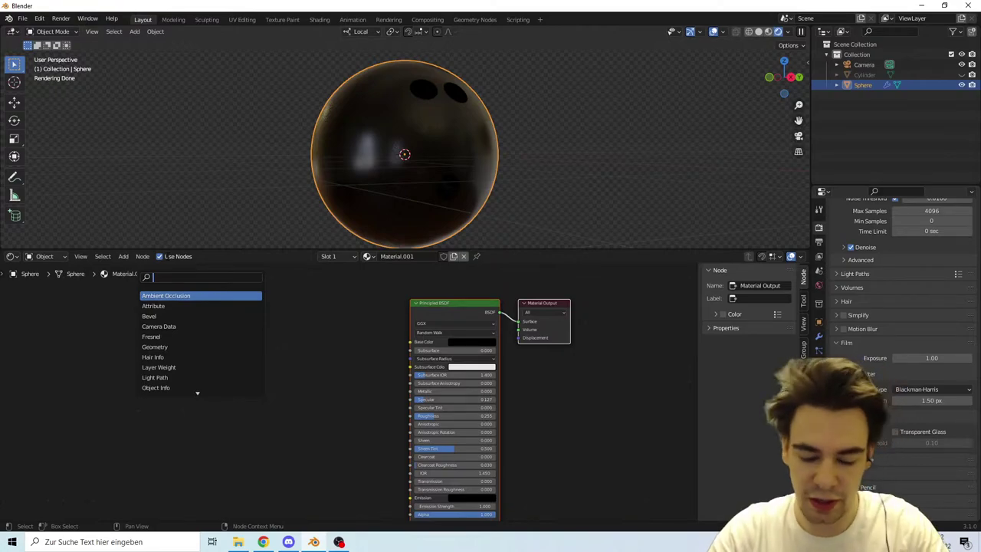
{"action": "type", "text": "b"}
{"action": "left_click", "coordinate": [149, 306]}
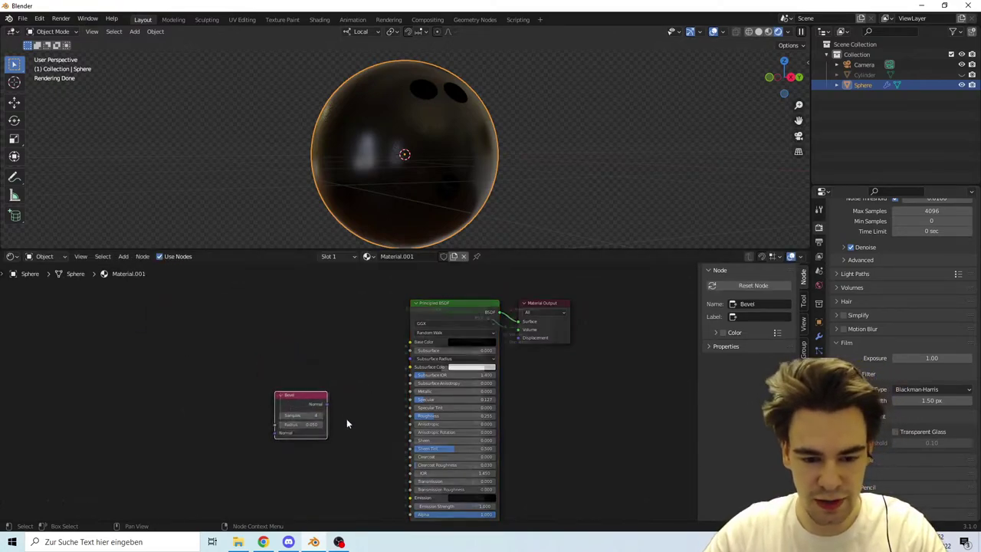
{"action": "left_click", "coordinate": [368, 374]}
Connect Bevel Normal to the shader's Normal and set 8 samples, radius 0.020
{"action": "scroll", "coordinate": [372, 376], "scroll_direction": "up", "scroll_amount": 2}
{"action": "left_click_drag", "start_coordinate": [382, 358], "coordinate": [428, 387]}
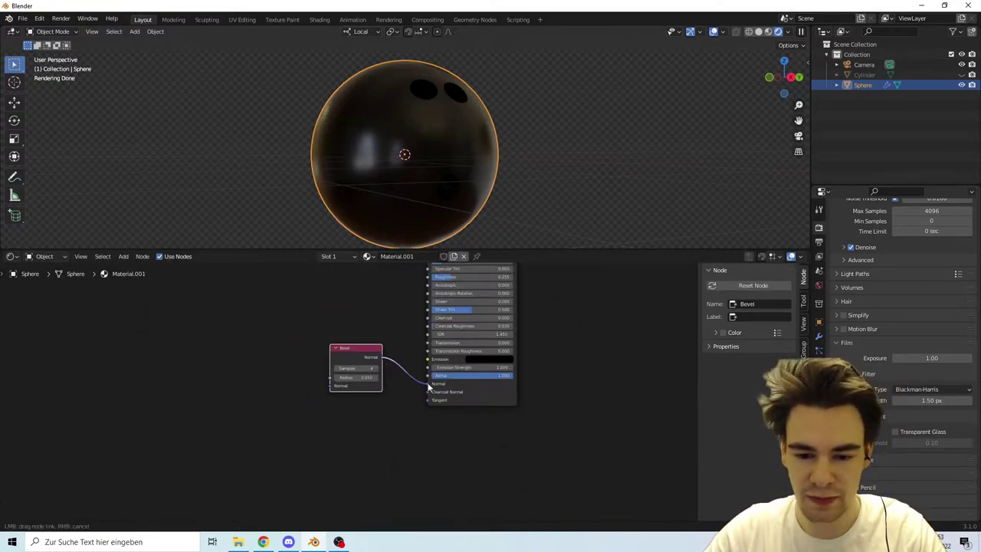
{"action": "scroll", "coordinate": [466, 163], "scroll_direction": "up", "scroll_amount": 4}
{"action": "middle_click_drag", "start_coordinate": [460, 120], "coordinate": [499, 127]}
{"action": "scroll", "coordinate": [499, 128], "scroll_direction": "down", "scroll_amount": 2}
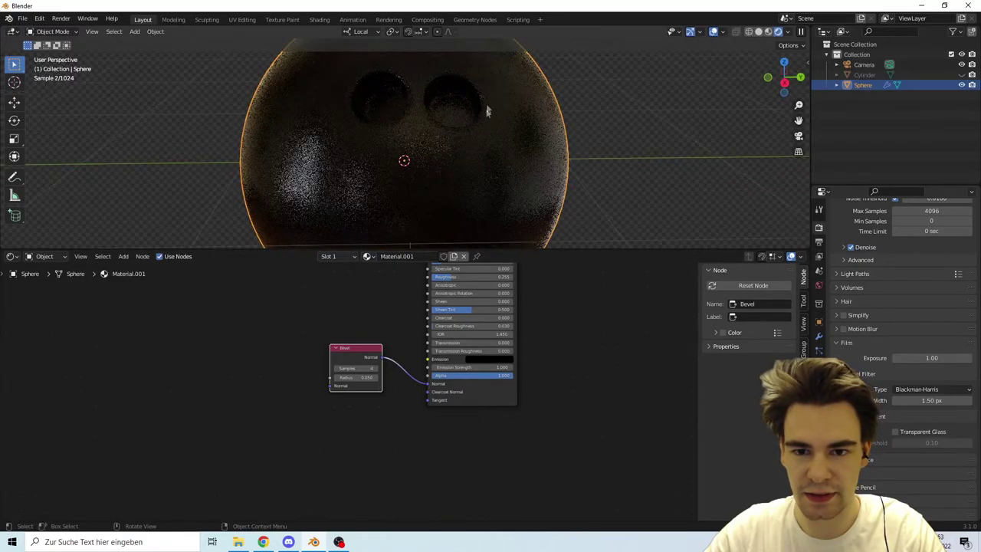
{"action": "scroll", "coordinate": [382, 341], "scroll_direction": "up", "scroll_amount": 2}
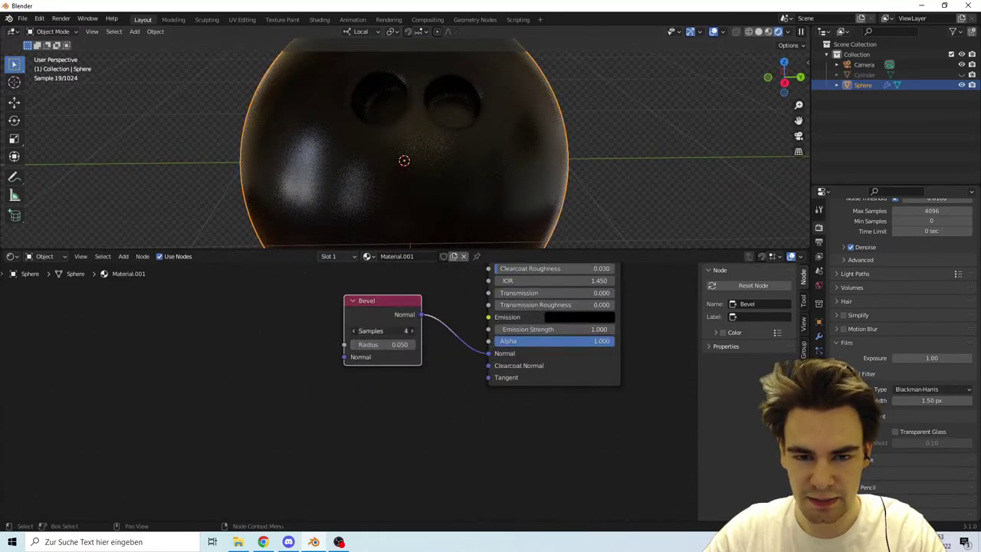
{"action": "key", "text": "Return"}
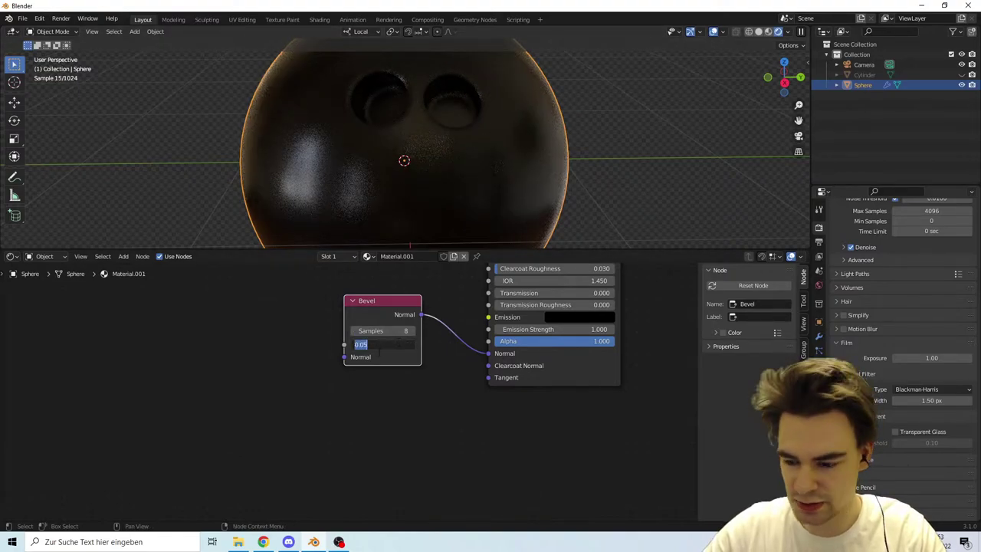
{"action": "type", "text": ".02"}
{"action": "key", "text": "Return"}
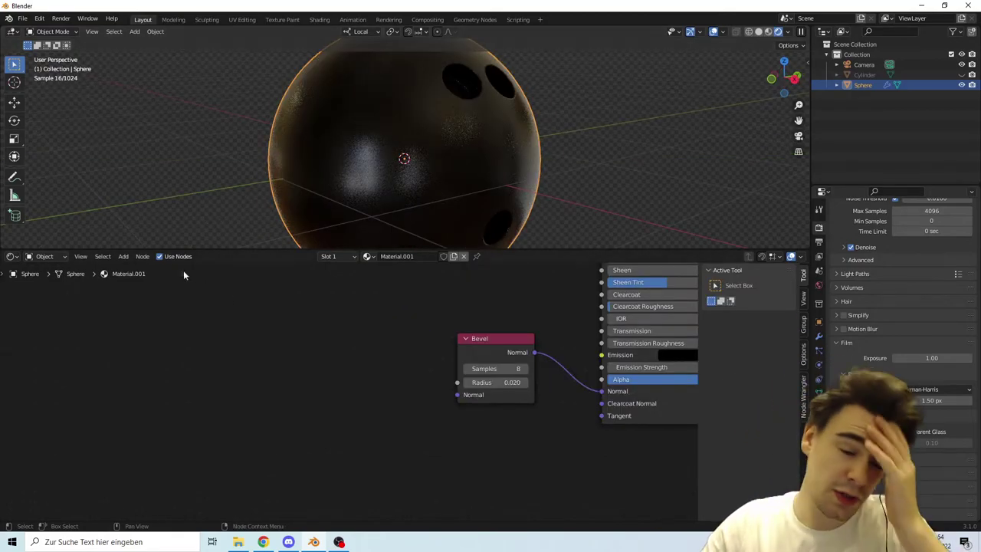
Add a Bump node and a Noise Texture whose Fac drives Bump Height
{"action": "left_click", "coordinate": [123, 256]}
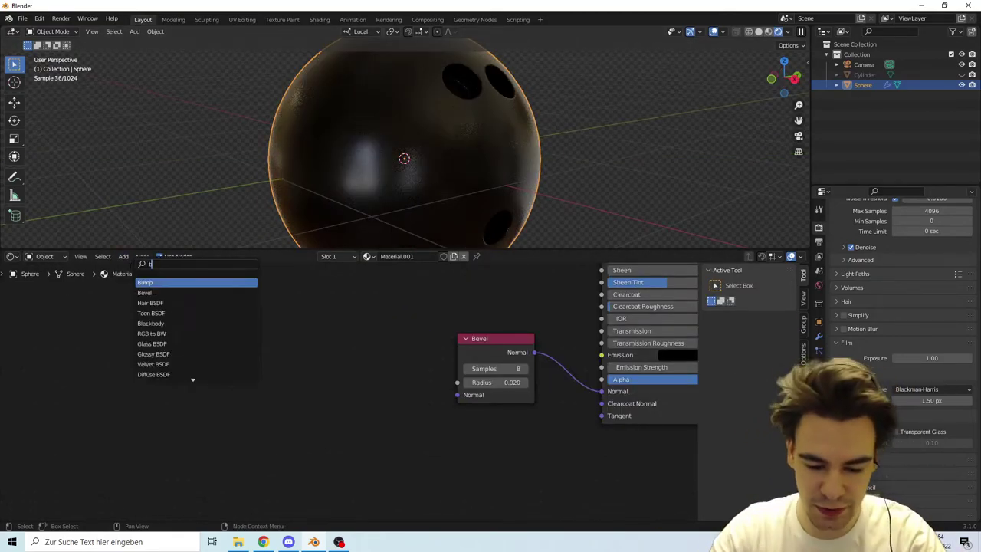
{"action": "key", "text": "Return"}
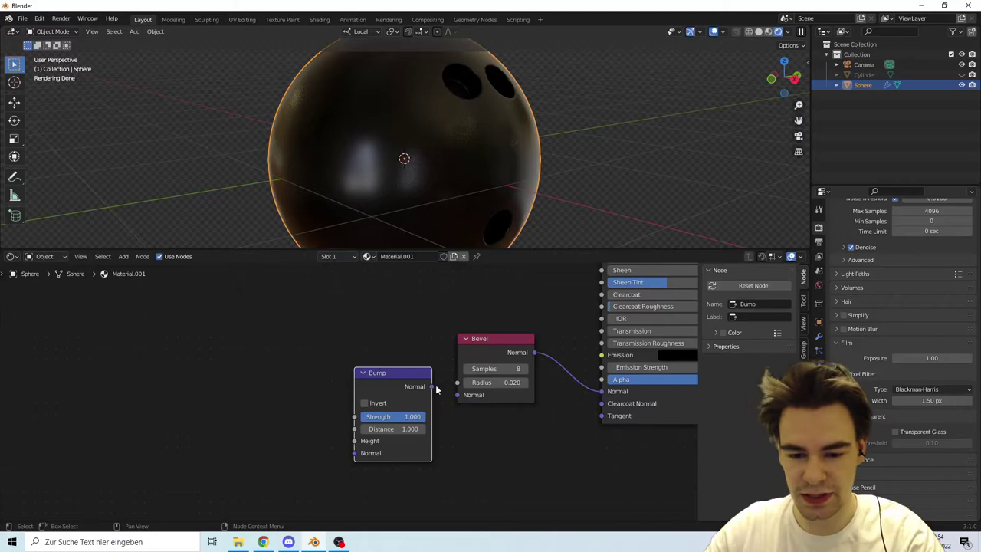
{"action": "left_click", "coordinate": [123, 257]}
{"action": "type", "text": "noise"}
{"action": "key", "text": "Return"}
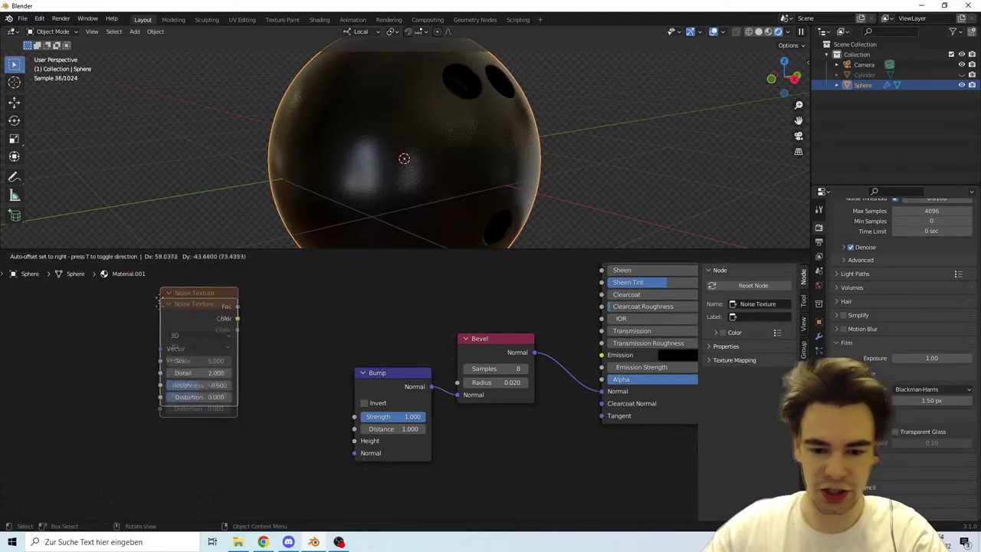
{"action": "left_click", "coordinate": [218, 371]}
{"action": "left_click_drag", "start_coordinate": [358, 449], "coordinate": [354, 441]}
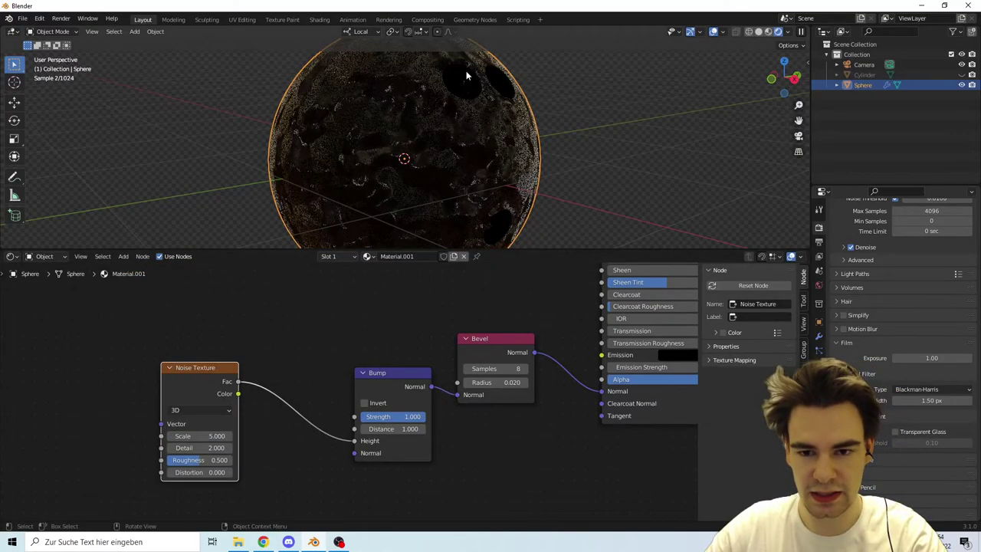
Enter 20 and 15 for the noise texture's Scale and Detail
{"action": "double_click", "coordinate": [199, 435]}
{"action": "type", "text": "20"}
{"action": "key", "text": "Tab"}
{"action": "type", "text": "15"}
{"action": "key", "text": "Return"}
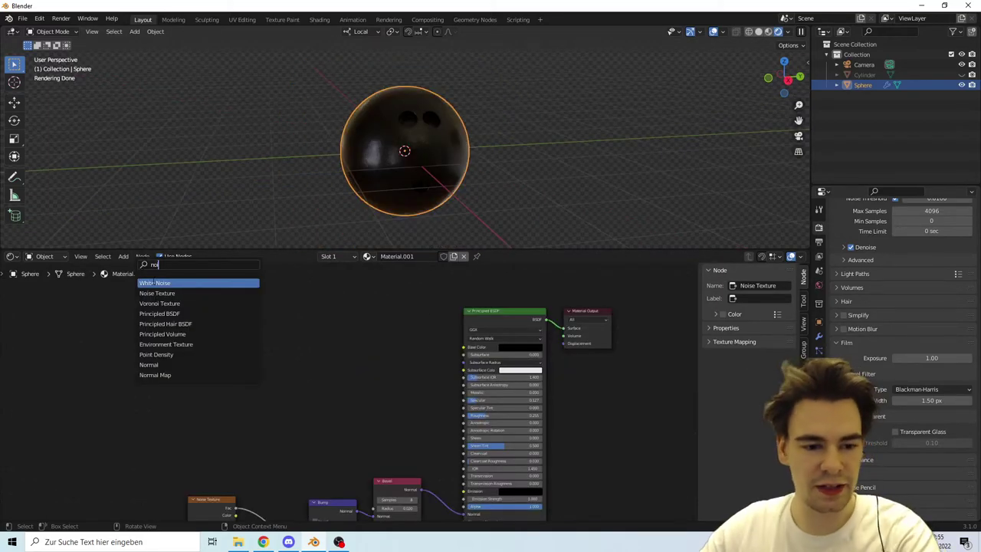
Add a second Noise Texture and feed its Fac into Roughness
{"action": "left_click", "coordinate": [157, 293]}
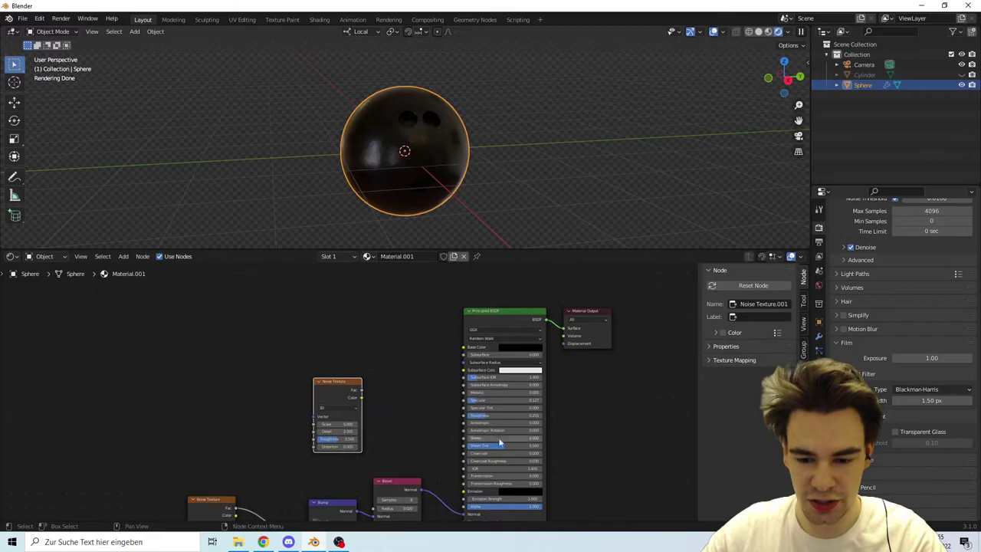
{"action": "left_click", "coordinate": [329, 379]}
{"action": "scroll", "coordinate": [368, 368], "scroll_direction": "up", "scroll_amount": 1}
{"action": "scroll", "coordinate": [388, 358], "scroll_direction": "up", "scroll_amount": 1}
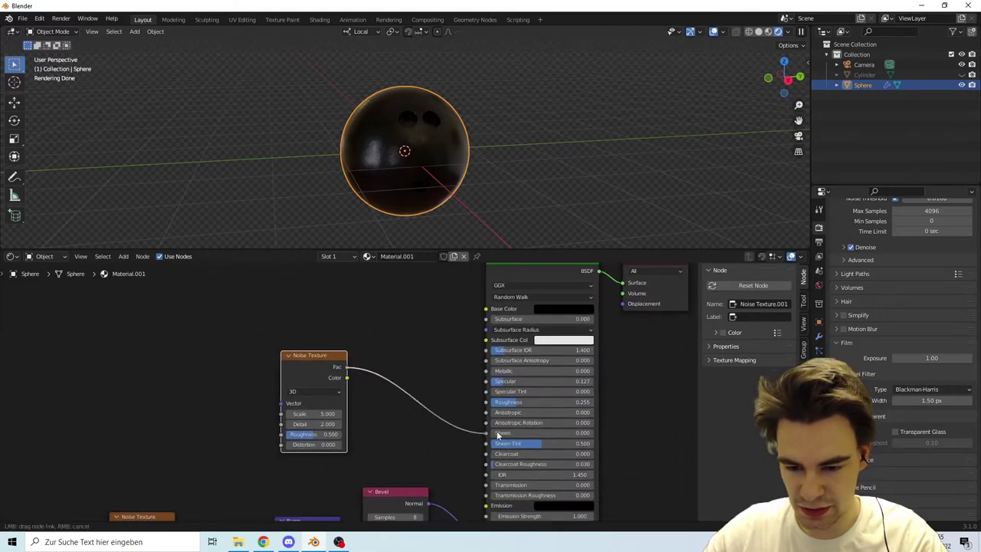
{"action": "left_click_drag", "start_coordinate": [486, 410], "coordinate": [486, 403]}
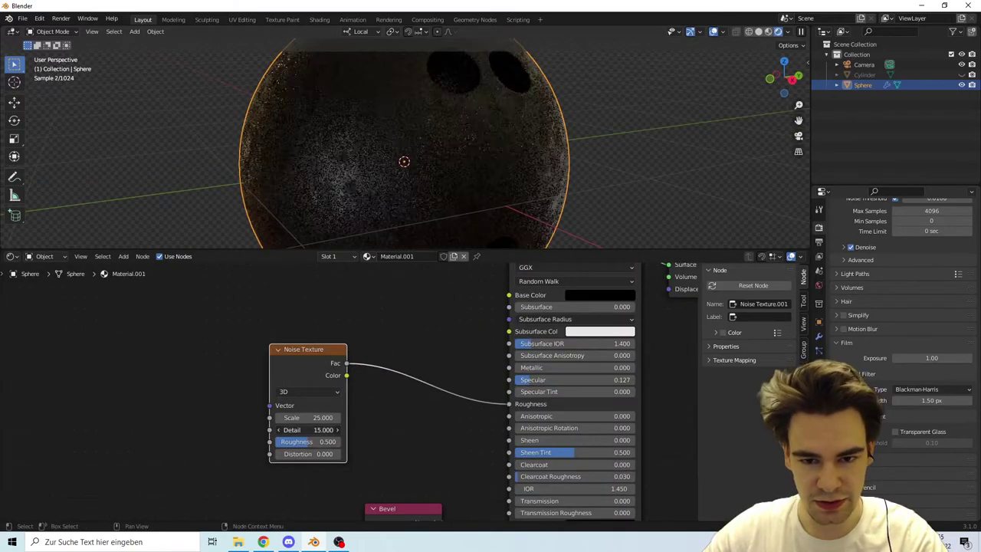
{"action": "scroll", "coordinate": [445, 118], "scroll_direction": "down", "scroll_amount": 4}
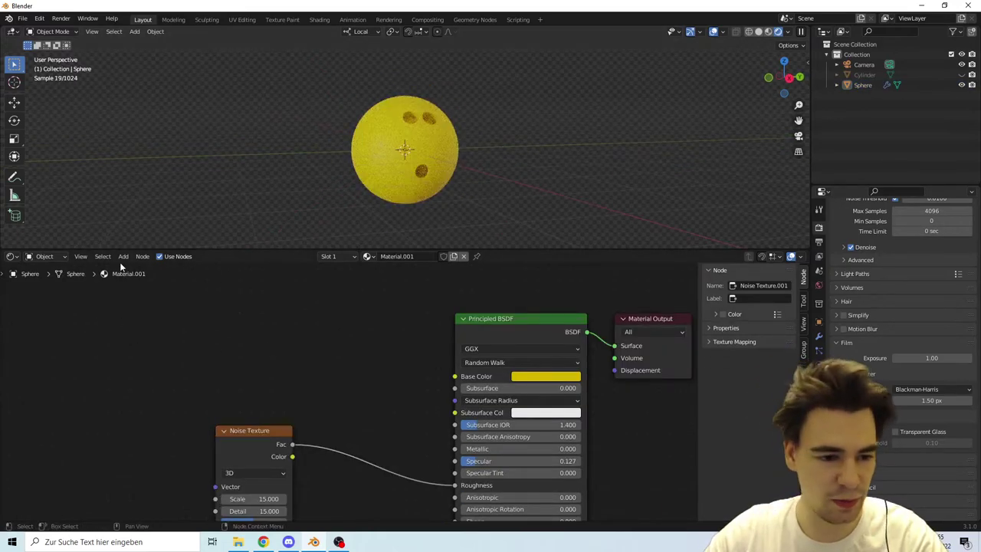
Add a ColorRamp feeding Base Color, with a new Noise Texture driving its Fac
{"action": "left_click", "coordinate": [132, 270]}
{"action": "key", "text": "Return"}
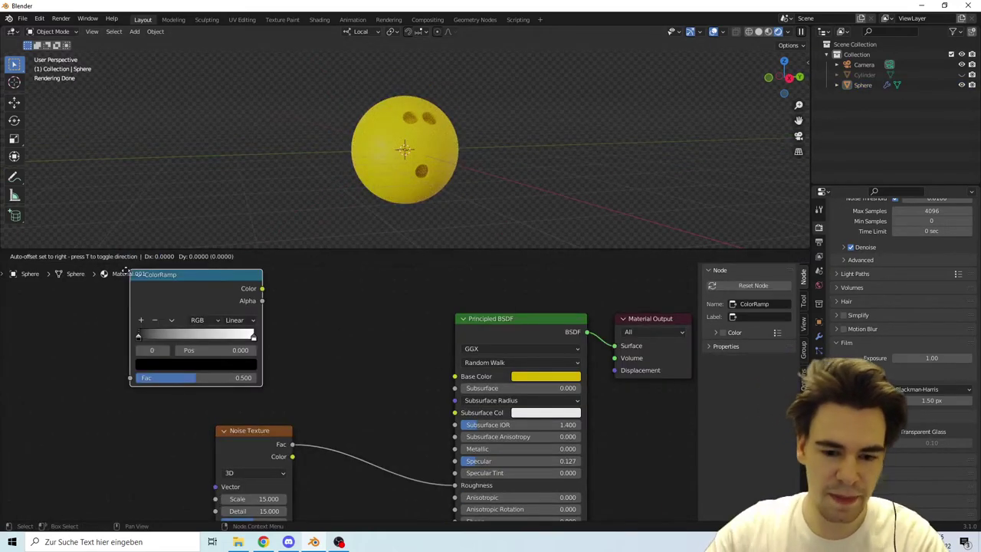
{"action": "left_click_drag", "start_coordinate": [463, 378], "coordinate": [463, 378]}
{"action": "middle_click_drag", "start_coordinate": [463, 378], "coordinate": [541, 340]}
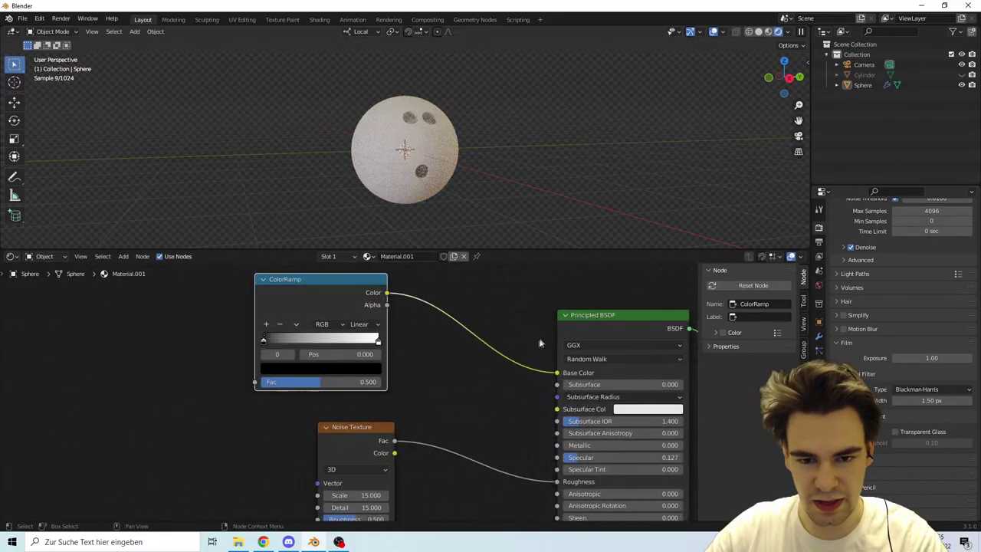
{"action": "type", "text": "noise"}
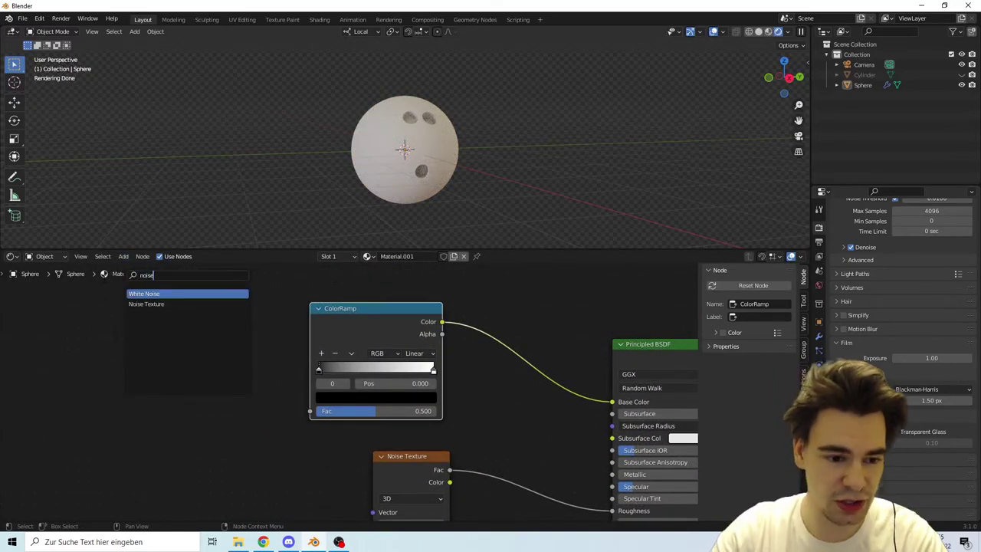
{"action": "key", "text": "Down"}
{"action": "key", "text": "Return"}
{"action": "left_click", "coordinate": [223, 329]}
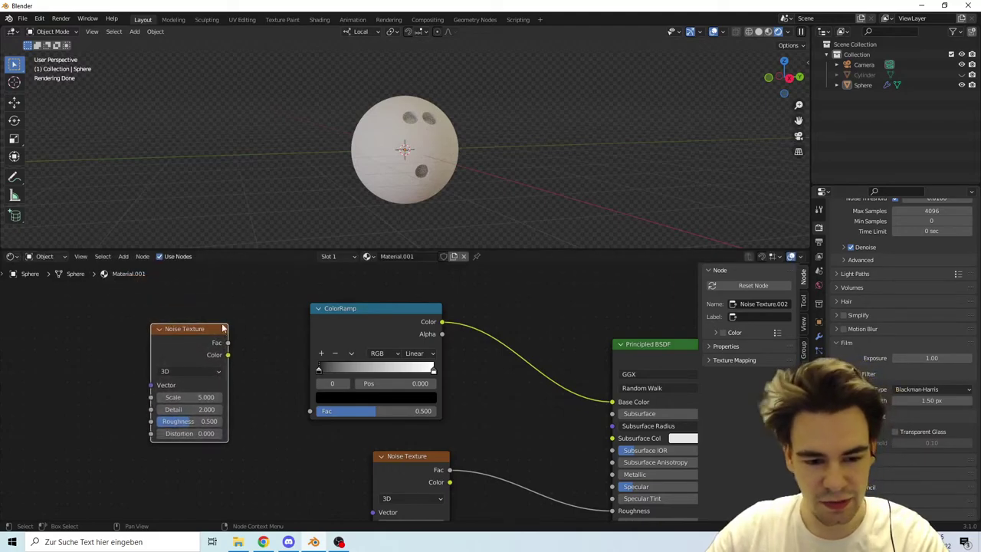
{"action": "left_click_drag", "start_coordinate": [303, 404], "coordinate": [309, 407]}
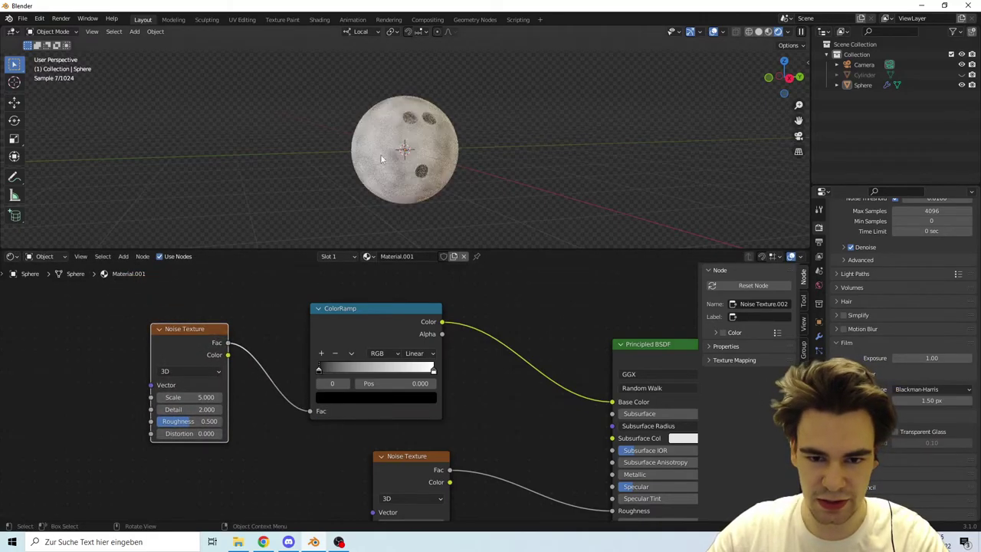
Make the ColorRamp run from green on the left to blue on the right
{"action": "left_click", "coordinate": [434, 371]}
{"action": "left_click", "coordinate": [374, 397]}
{"action": "left_click", "coordinate": [352, 315]}
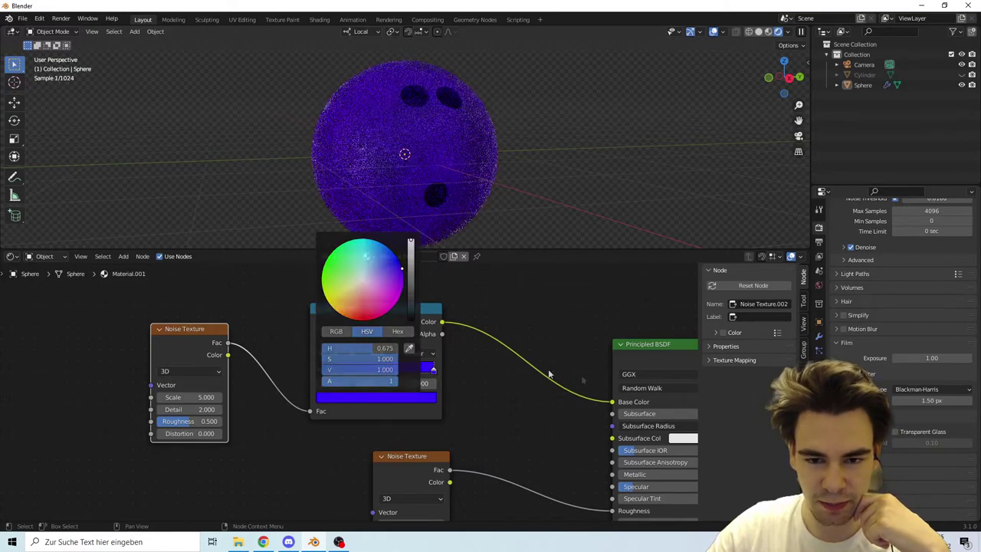
{"action": "left_click", "coordinate": [357, 398]}
{"action": "left_click", "coordinate": [346, 264]}
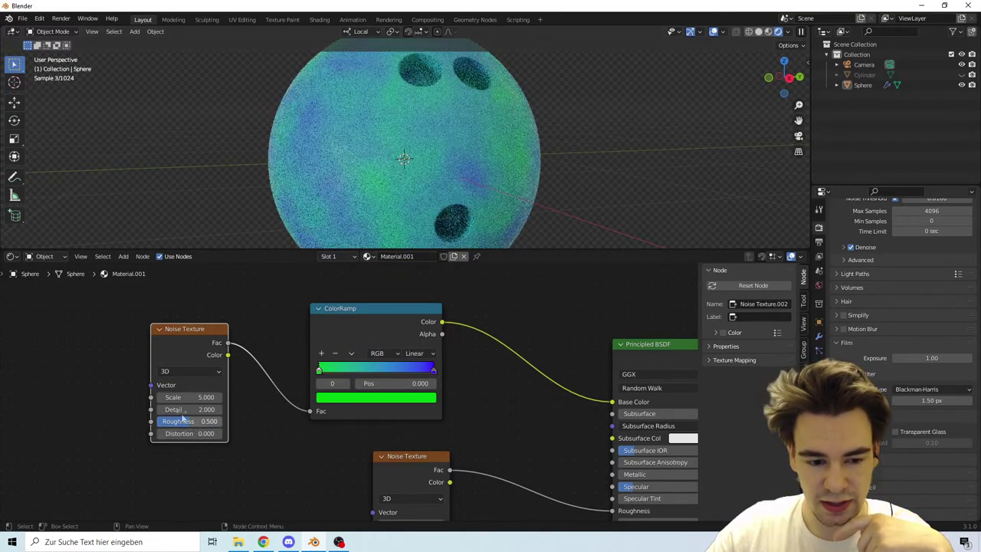
Set the new noise to Detail 15, Distortion 1.5 and Scale 10
{"action": "mouse_move", "coordinate": [184, 410]}
{"action": "left_mouse_down"}
{"action": "mouse_move", "coordinate": [222, 411]}
{"action": "mouse_move", "coordinate": [204, 433]}
{"action": "left_mouse_up"}
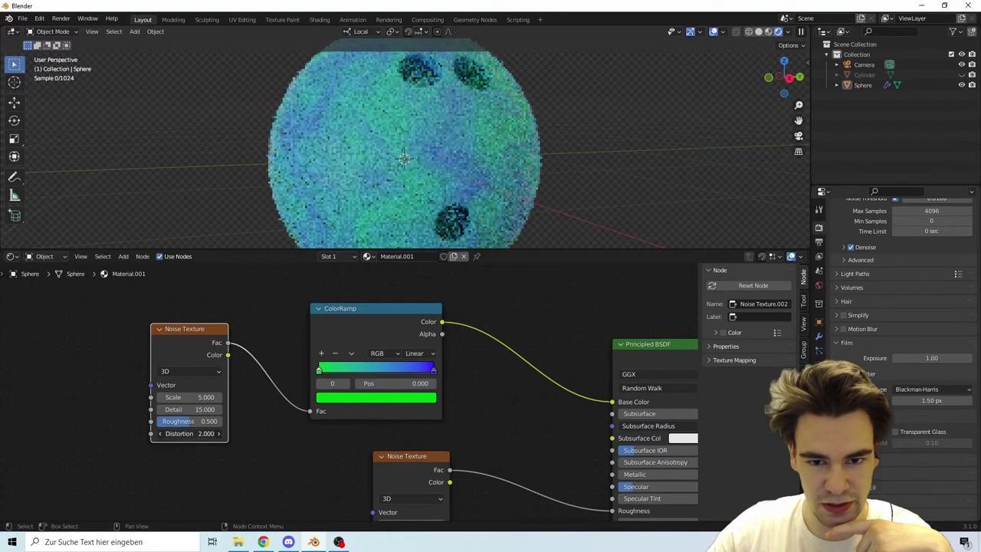
{"action": "double_click", "coordinate": [192, 433]}
{"action": "type", "text": "1.1"}
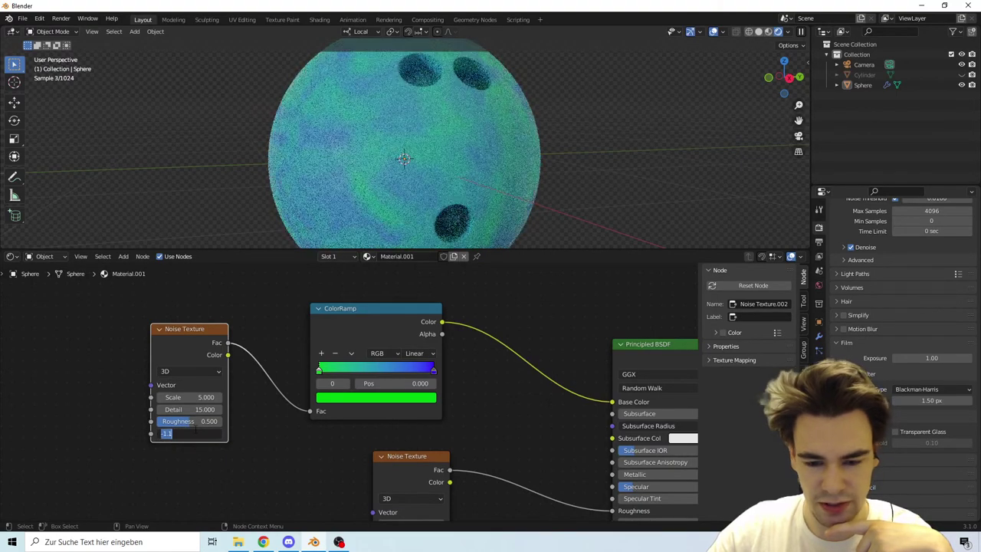
{"action": "type", "text": "0.5"}
{"action": "key", "text": "Return"}
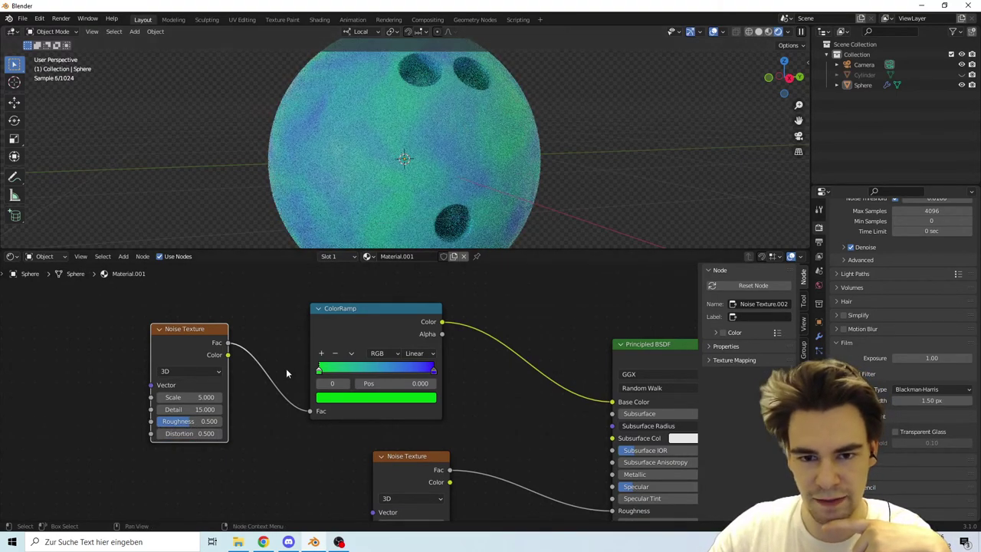
{"action": "key", "text": "Tab"}
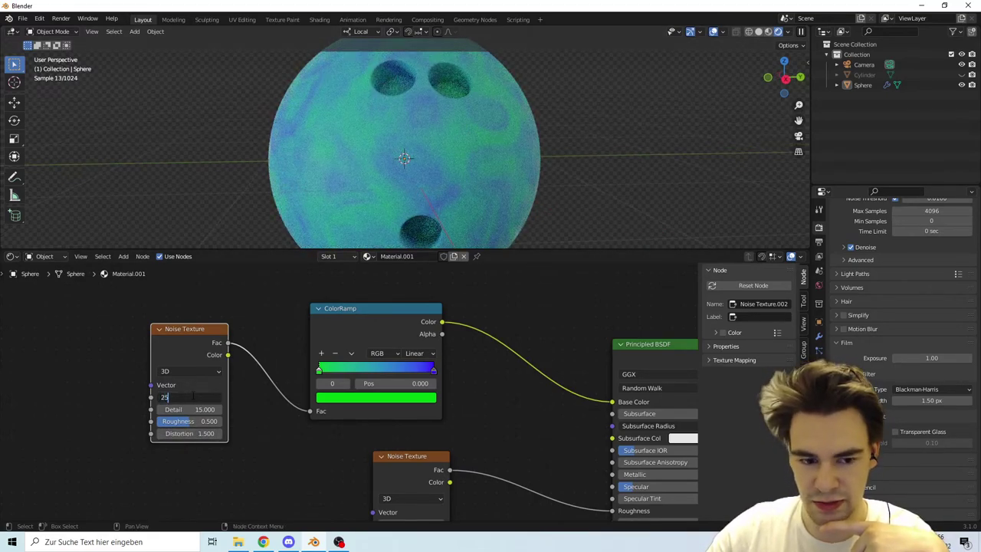
{"action": "scroll", "coordinate": [541, 135], "scroll_direction": "down", "scroll_amount": 4}
{"action": "scroll", "coordinate": [534, 116], "scroll_direction": "up", "scroll_amount": 3}
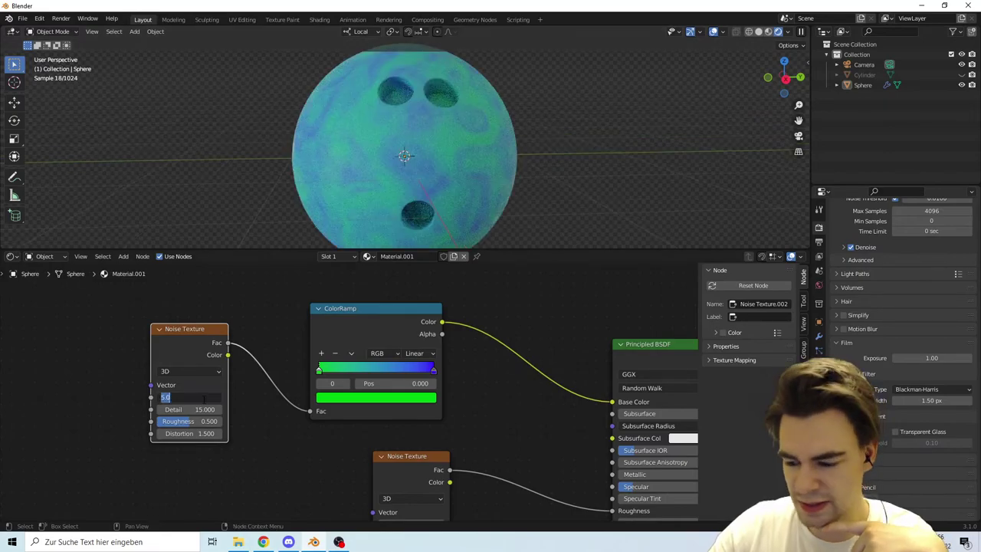
{"action": "type", "text": "0"}
{"action": "key", "text": "Return"}
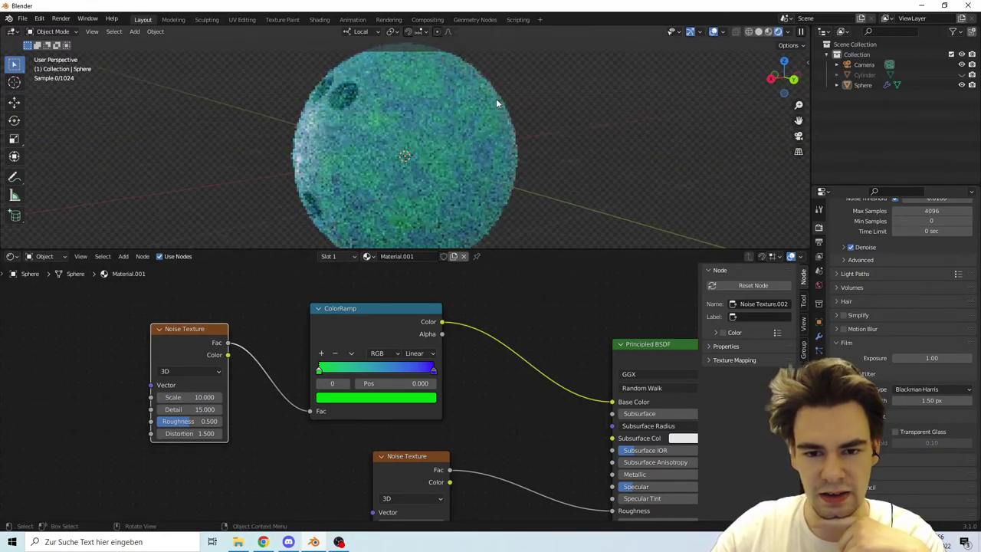
{"action": "scroll", "coordinate": [537, 100], "scroll_direction": "down", "scroll_amount": 5}
Add a plane, scale it up and move it down to sit just under the ball
{"action": "key", "text": "shift+a"}
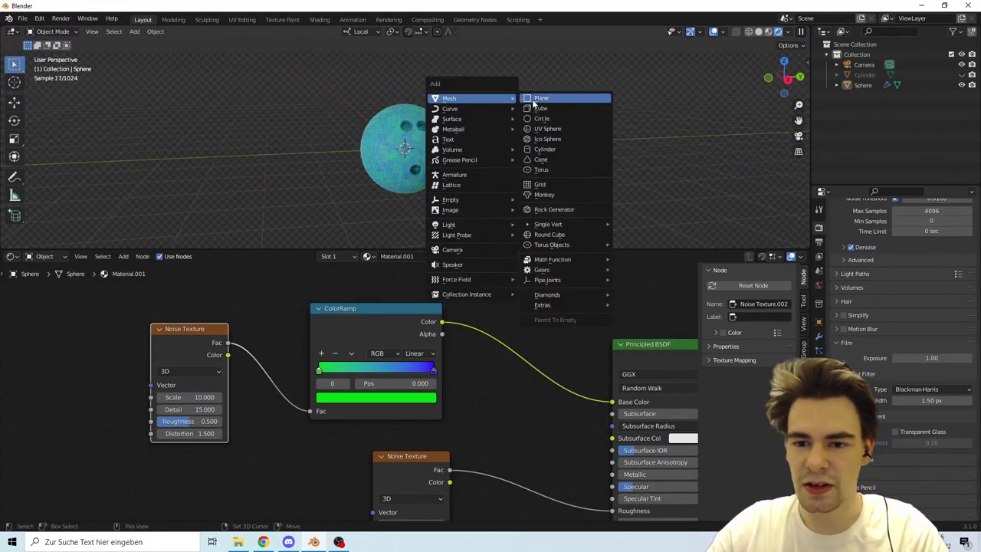
{"action": "left_click", "coordinate": [537, 96]}
{"action": "key", "text": "s"}
{"action": "key", "text": "Return"}
{"action": "key", "text": "g"}
{"action": "key", "text": "z"}
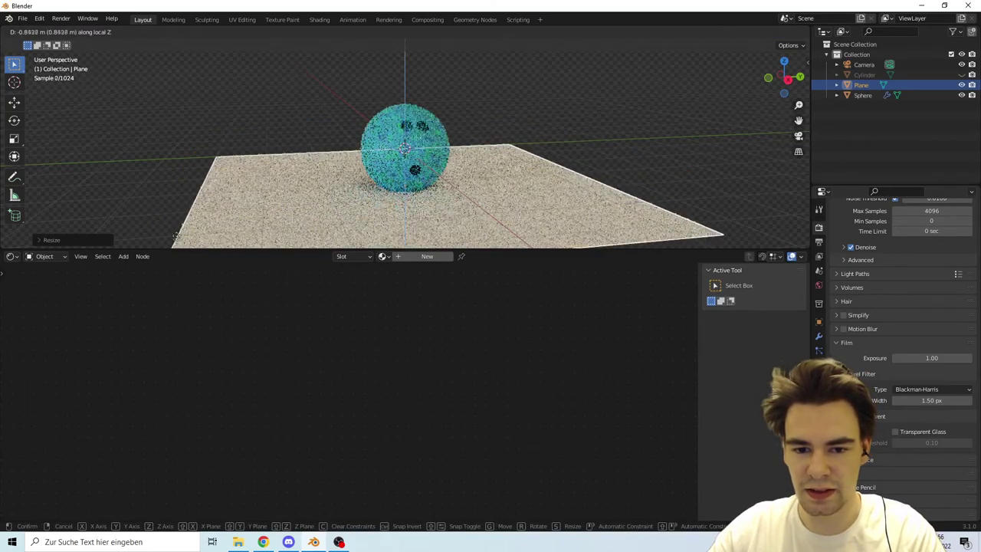
{"action": "left_click", "coordinate": [427, 99]}
Switch to camera view and enlarge the floor plane further to fill the frame
{"action": "key", "text": "KP_0"}
{"action": "key", "text": "s"}
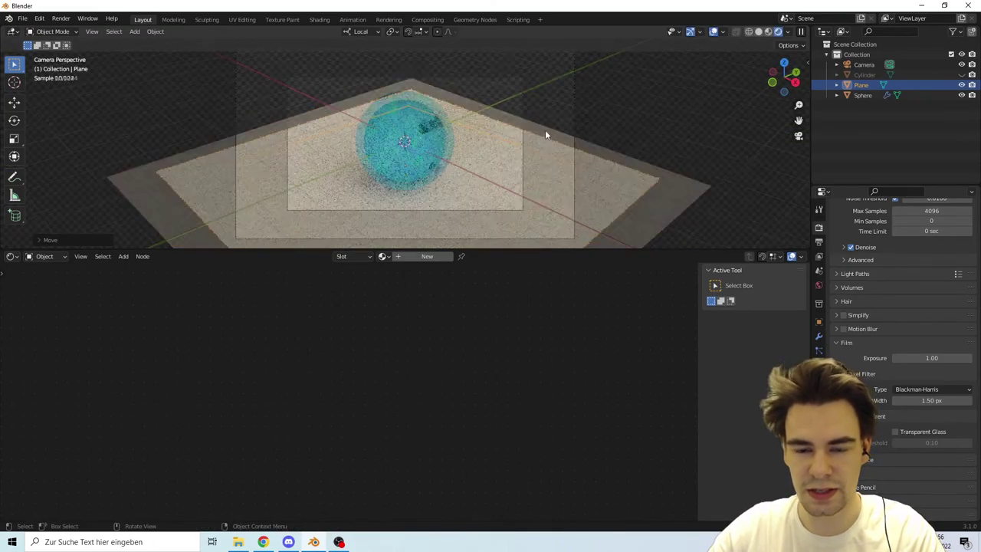
{"action": "left_click", "coordinate": [659, 105]}
{"action": "scroll", "coordinate": [659, 106], "scroll_direction": "up", "scroll_amount": 4}
{"action": "scroll", "coordinate": [658, 106], "scroll_direction": "up", "scroll_amount": 1}
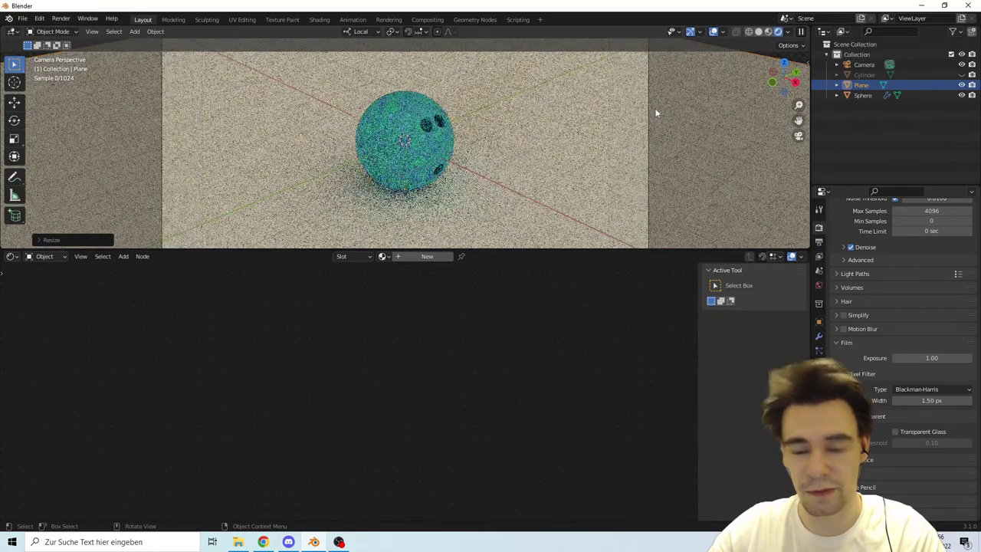
{"action": "scroll", "coordinate": [476, 138], "scroll_direction": "down", "scroll_amount": 5}
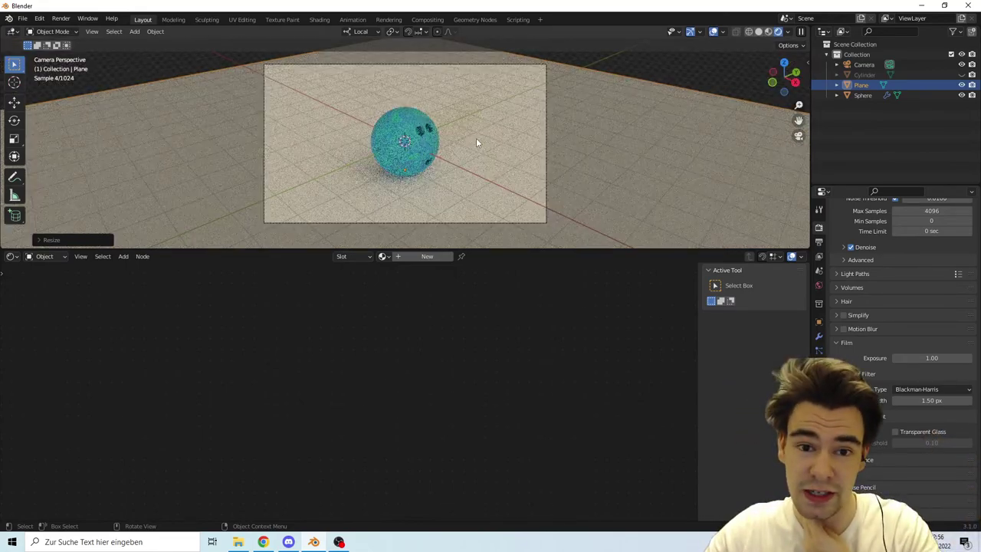